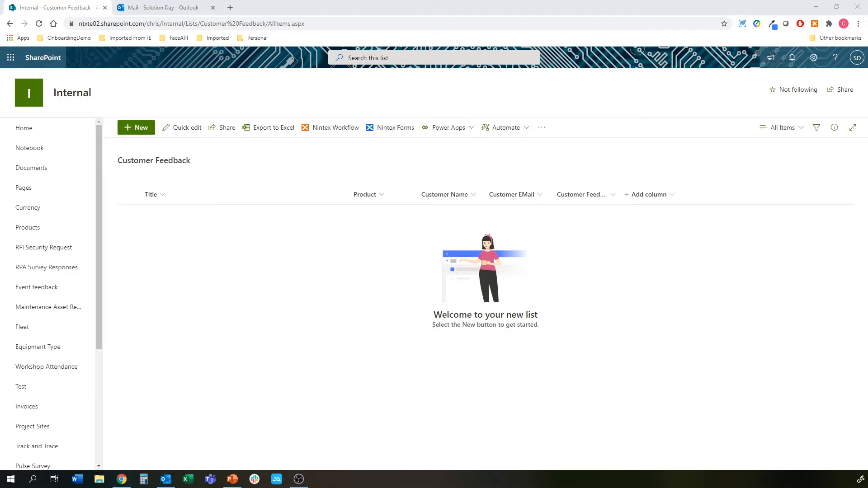
Step: Load the feedback form URL in a private window and enter the customer's name and e-mail
{"action": "key", "text": "ctrl+shift+n"}
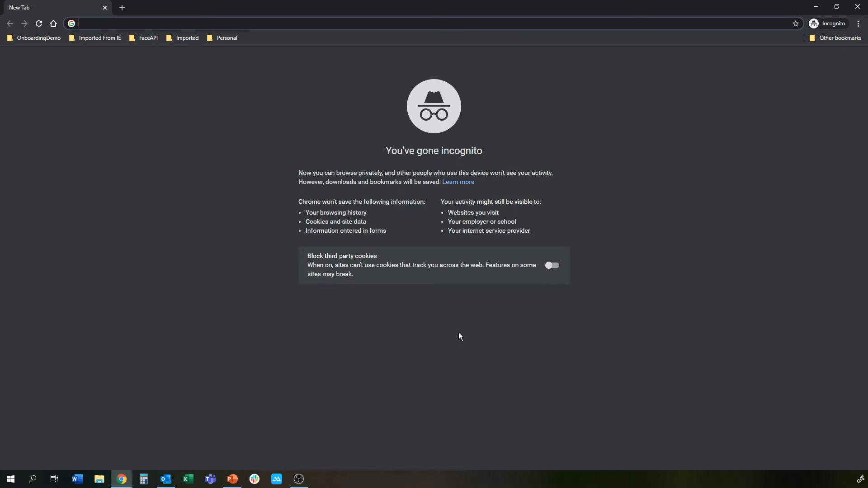
{"action": "key", "text": "Return"}
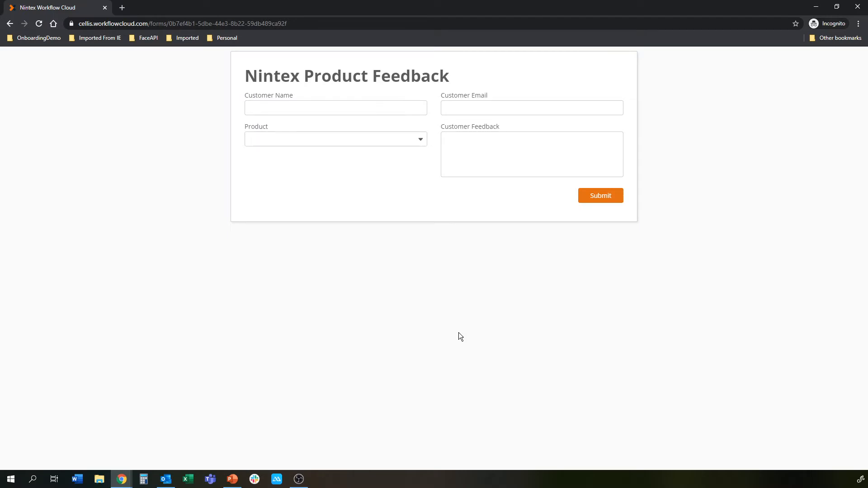
{"action": "left_click", "coordinate": [340, 109]}
{"action": "key", "text": "Tab"}
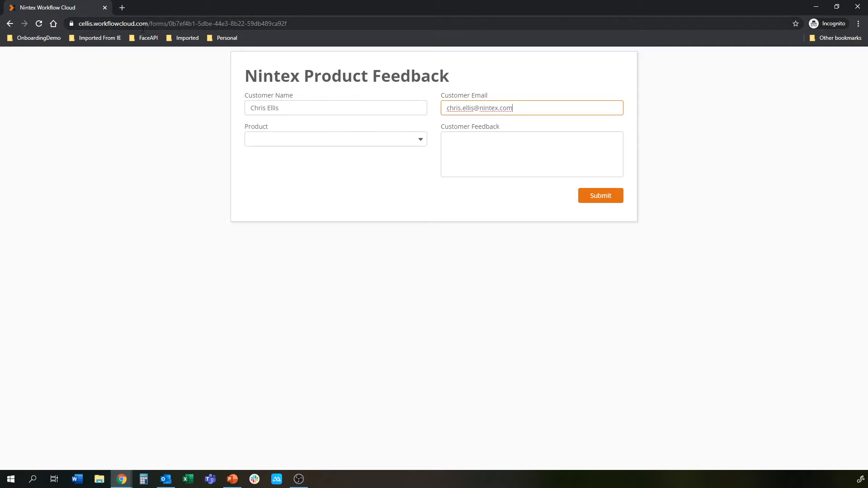
Step: Choose Nintex RPA as the product, enter feedback 'Suc h a great application!!' and submit
{"action": "left_click", "coordinate": [278, 141]}
{"action": "scroll", "coordinate": [305, 197], "scroll_direction": "down", "scroll_amount": 3}
{"action": "left_click", "coordinate": [294, 247]}
{"action": "left_click", "coordinate": [514, 158]}
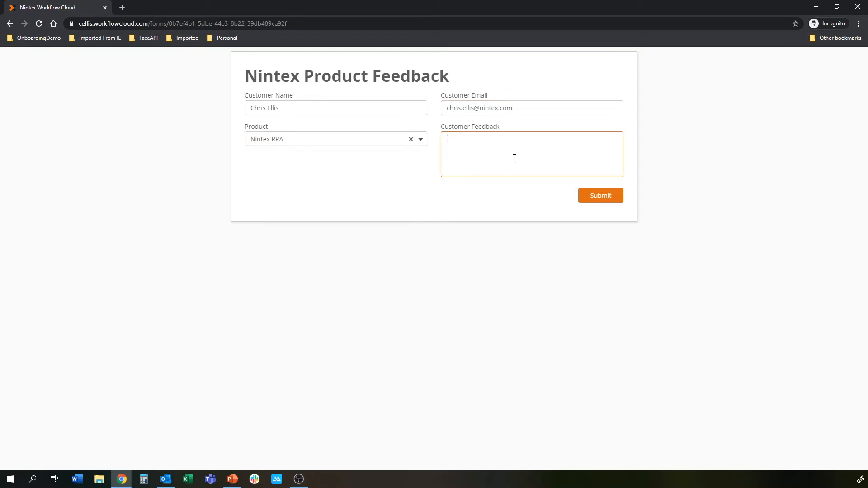
{"action": "type", "text": "Suc h a great application!!"}
{"action": "left_click", "coordinate": [600, 199]}
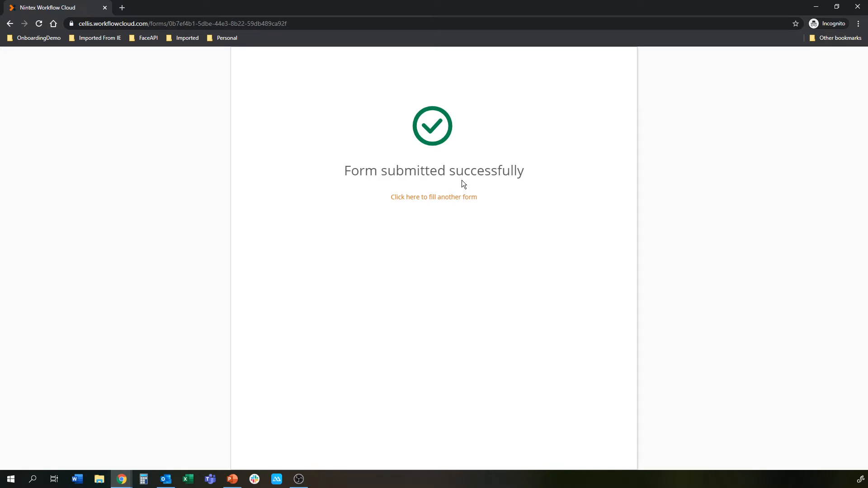
Step: Close the private window, read the Feedback Received email in Outlook, then return to SharePoint
{"action": "left_click", "coordinate": [104, 8]}
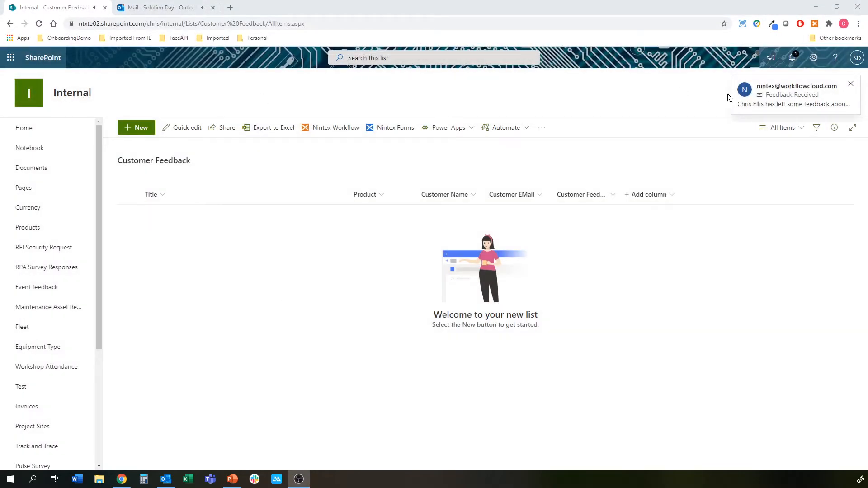
{"action": "left_click", "coordinate": [175, 11]}
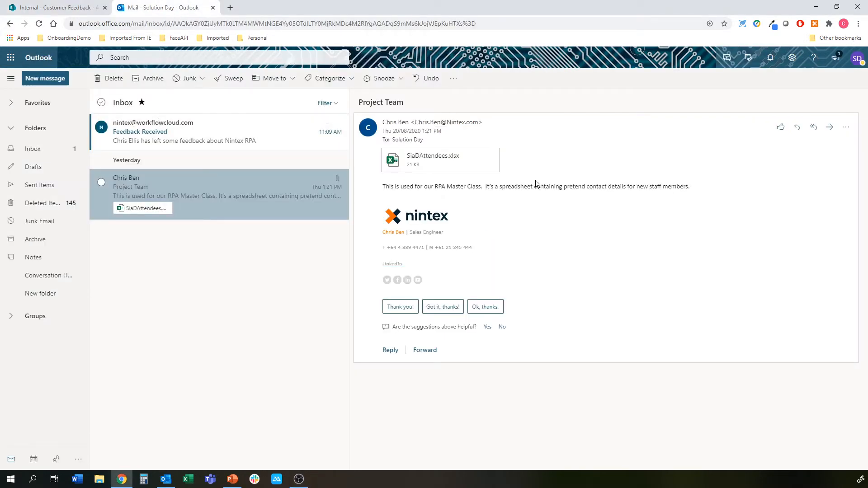
{"action": "left_click", "coordinate": [215, 129]}
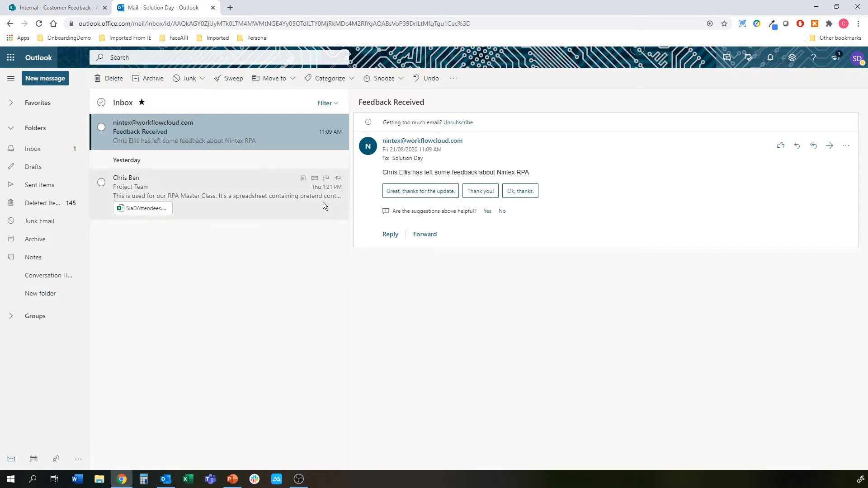
{"action": "left_click", "coordinate": [40, 9]}
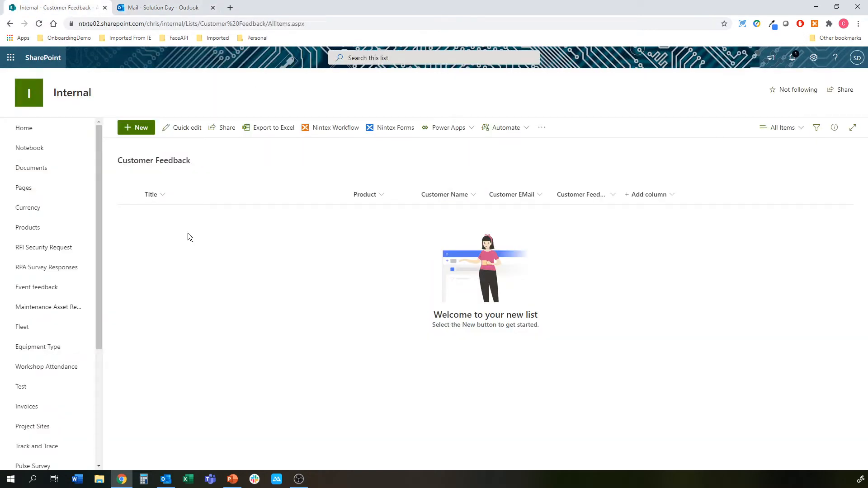
Step: Reload the Customer Feedback list and review the new Nintex RPA item's details
{"action": "left_click", "coordinate": [39, 23]}
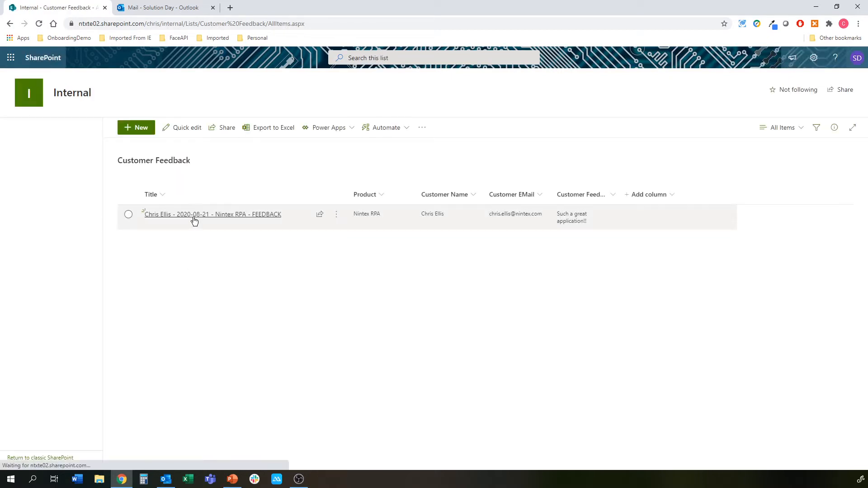
{"action": "left_click", "coordinate": [193, 219]}
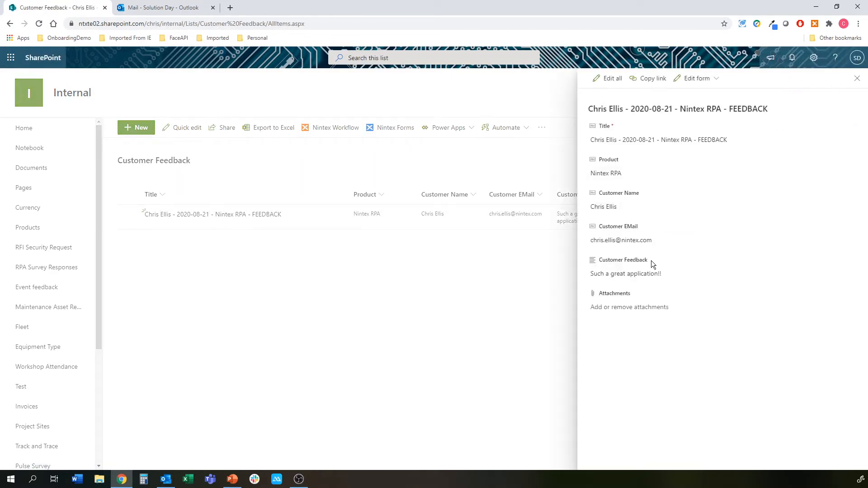
{"action": "left_click", "coordinate": [416, 314]}
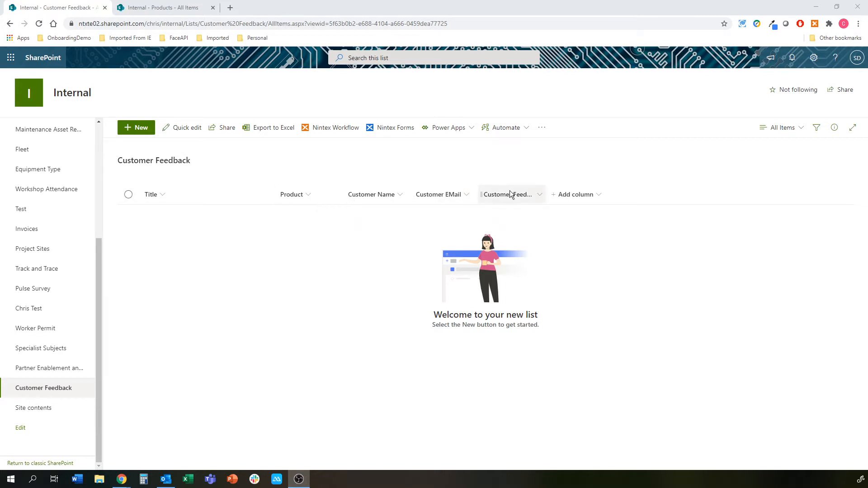
Step: Add an item titled 'Nintex RPA' to the Products list and save it
{"action": "left_click", "coordinate": [165, 7]}
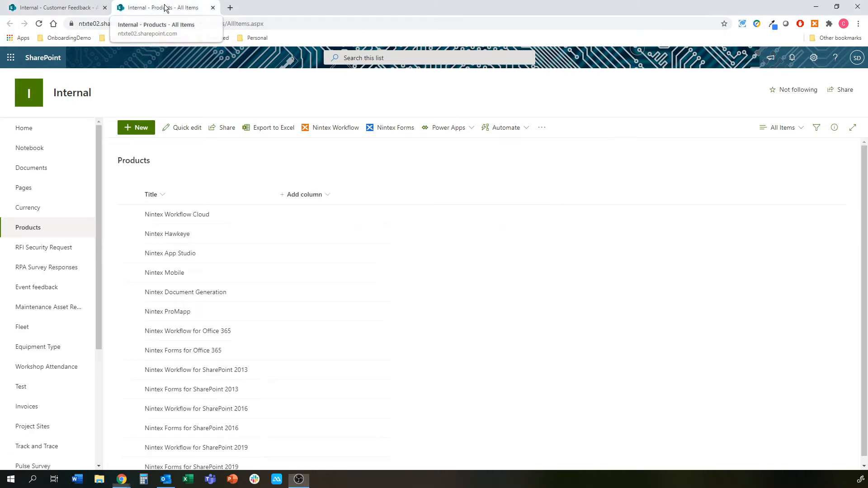
{"action": "scroll", "coordinate": [231, 258], "scroll_direction": "down", "scroll_amount": 1}
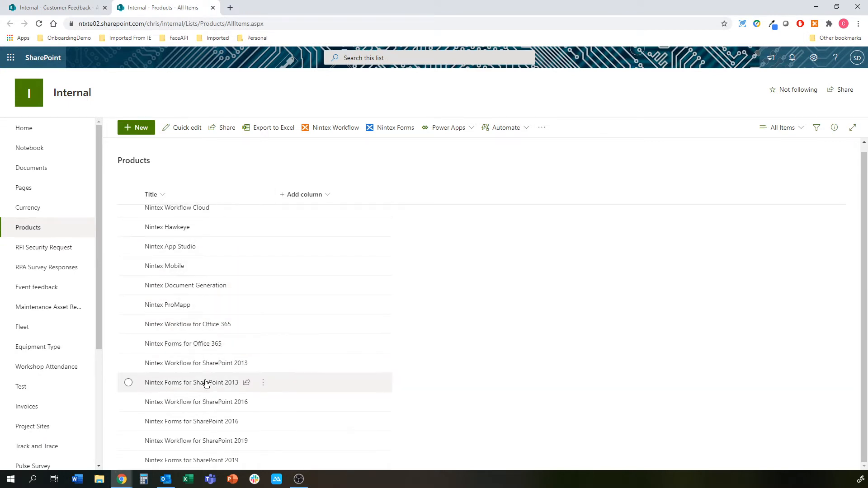
{"action": "scroll", "coordinate": [199, 253], "scroll_direction": "up", "scroll_amount": 1}
{"action": "scroll", "coordinate": [198, 267], "scroll_direction": "down", "scroll_amount": 1}
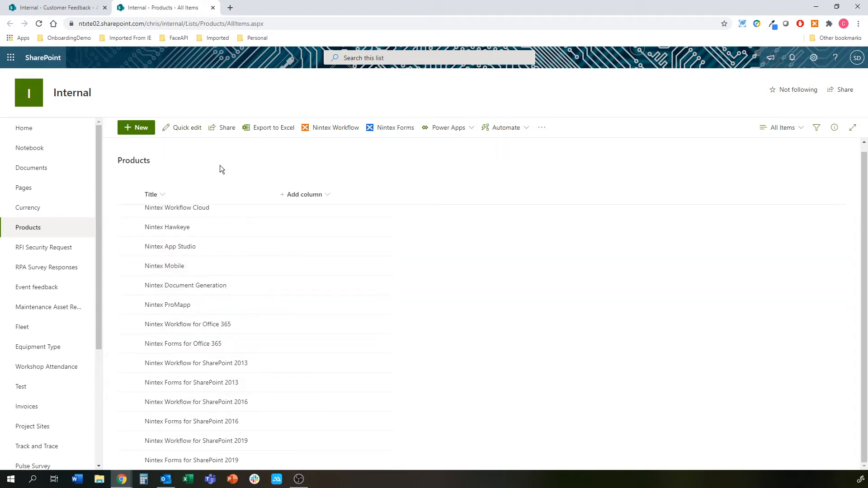
{"action": "left_click", "coordinate": [139, 127]}
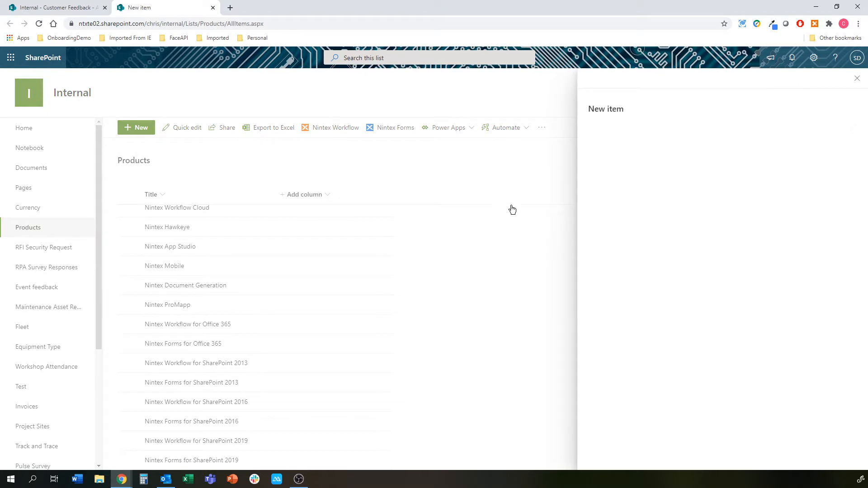
{"action": "type", "text": "Nin"}
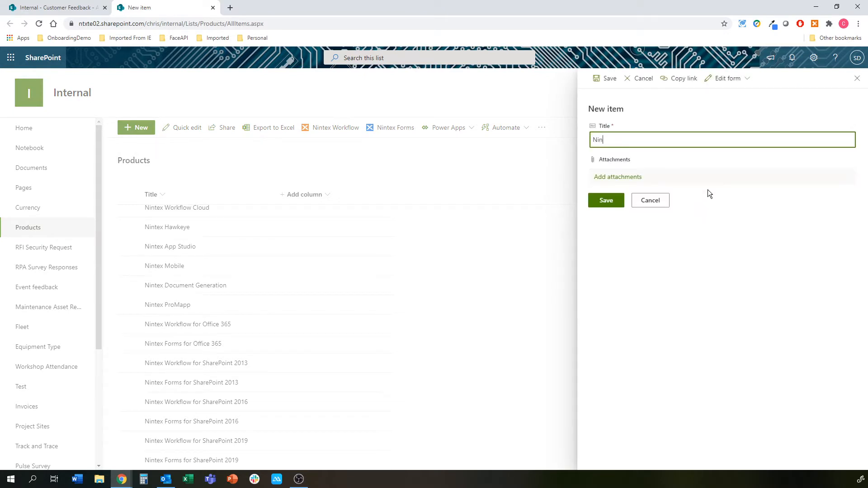
{"action": "type", "text": "tex RPA"}
{"action": "left_click", "coordinate": [622, 203]}
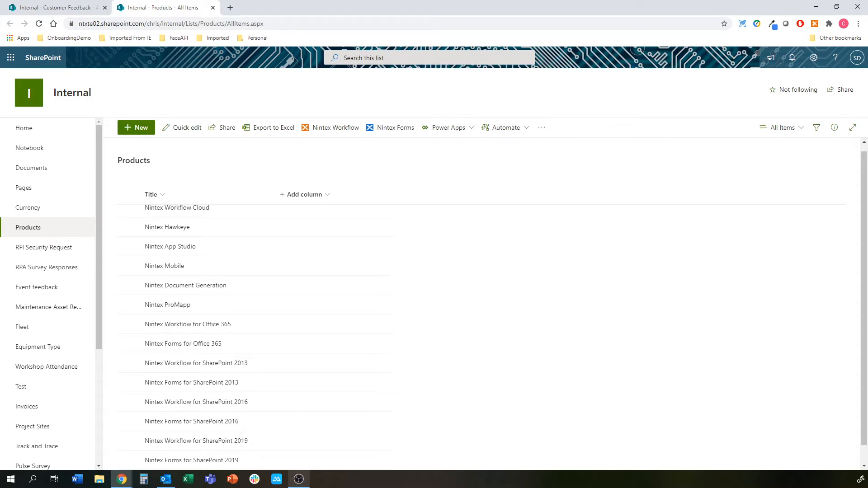
Step: In Nintex Workflow Cloud, go to Connections > Data sources and start a new data source
{"action": "mouse_move", "coordinate": [121, 479]}
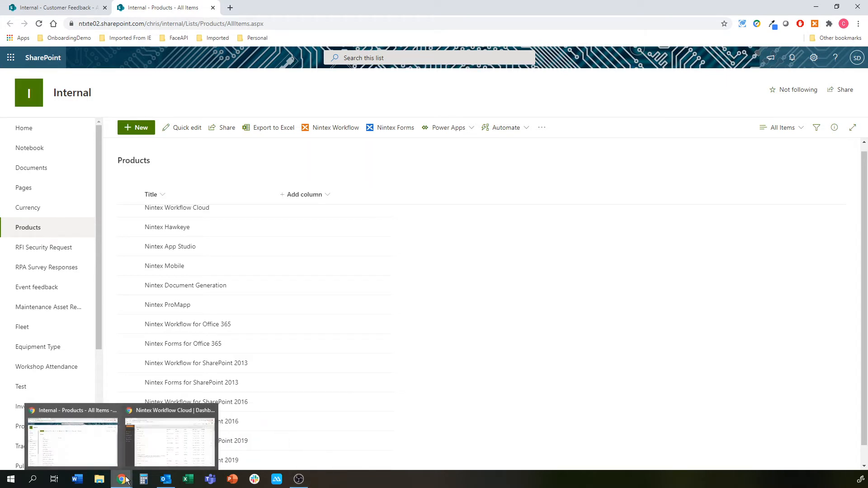
{"action": "left_click", "coordinate": [157, 447]}
{"action": "left_click", "coordinate": [35, 191]}
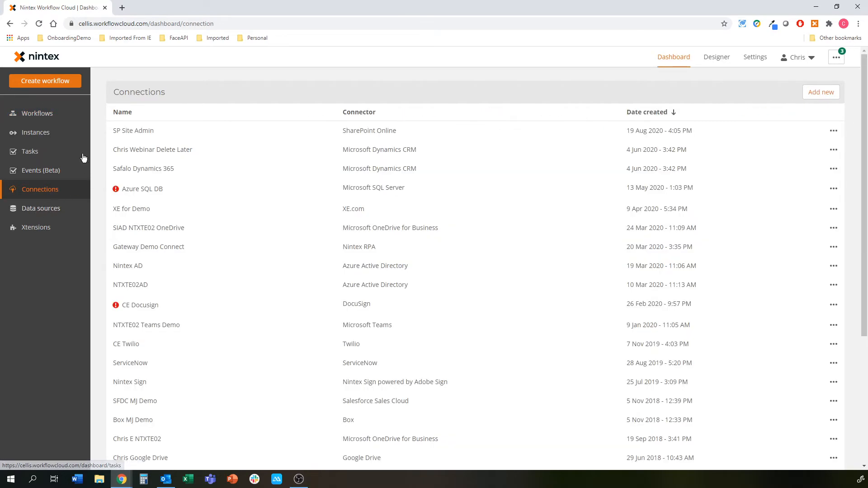
{"action": "left_click_drag", "start_coordinate": [350, 131], "coordinate": [392, 131]}
{"action": "left_click", "coordinate": [392, 131]}
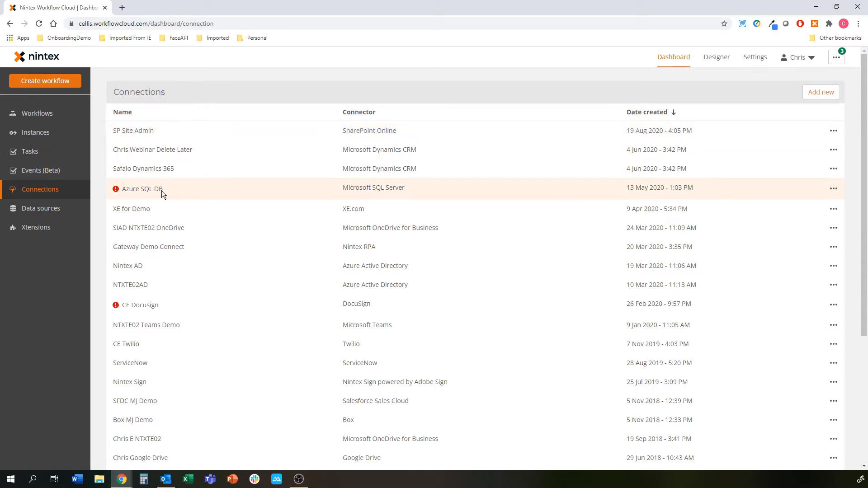
{"action": "left_click", "coordinate": [38, 212]}
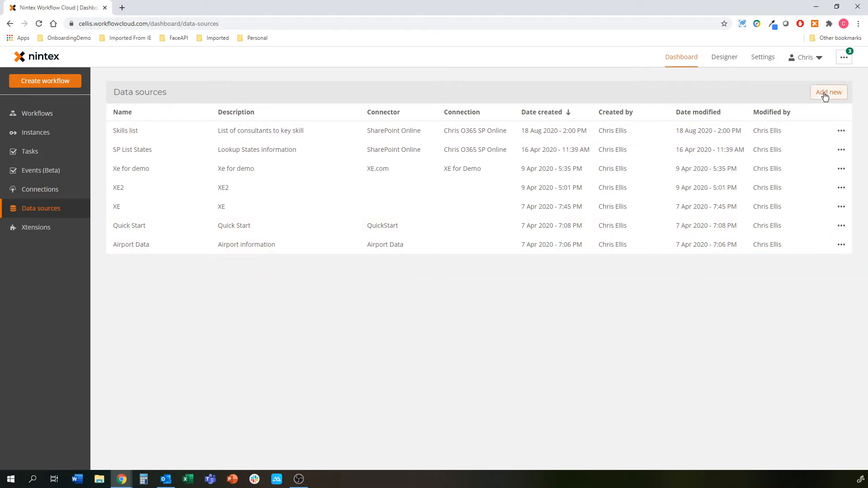
{"action": "left_click", "coordinate": [824, 93]}
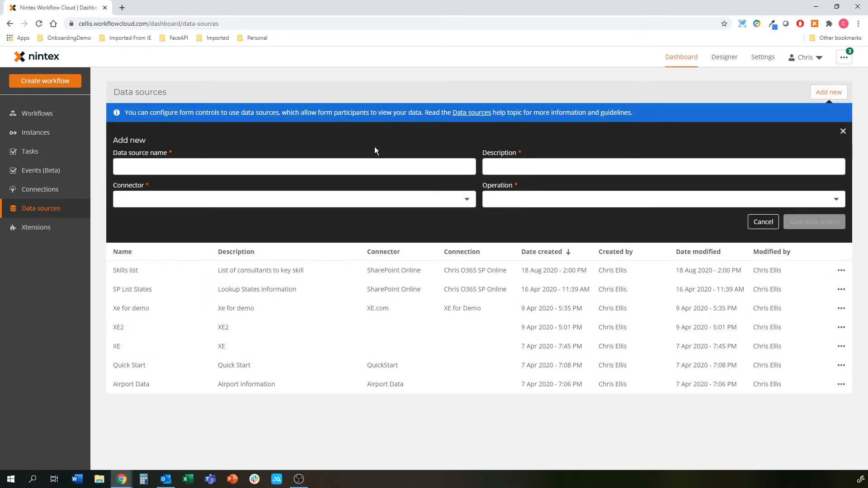
Step: Name the data source 'SP Product List' with description 'A list of all out products'
{"action": "left_click", "coordinate": [297, 169]}
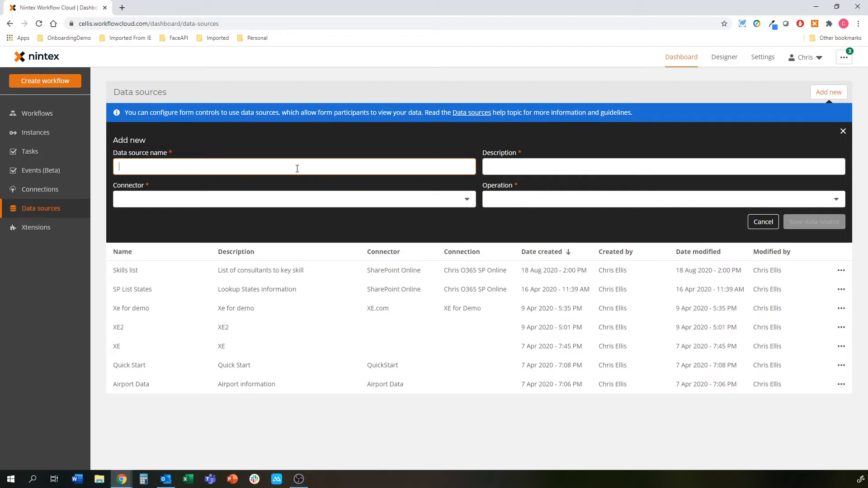
{"action": "type", "text": "SP product List"}
{"action": "left_click", "coordinate": [132, 166]}
{"action": "key", "text": "BackSpace"}
{"action": "type", "text": "p"}
{"action": "key", "text": "BackSpace"}
{"action": "type", "text": "P"}
{"action": "left_click", "coordinate": [545, 163]}
{"action": "type", "text": "A list of all out "}
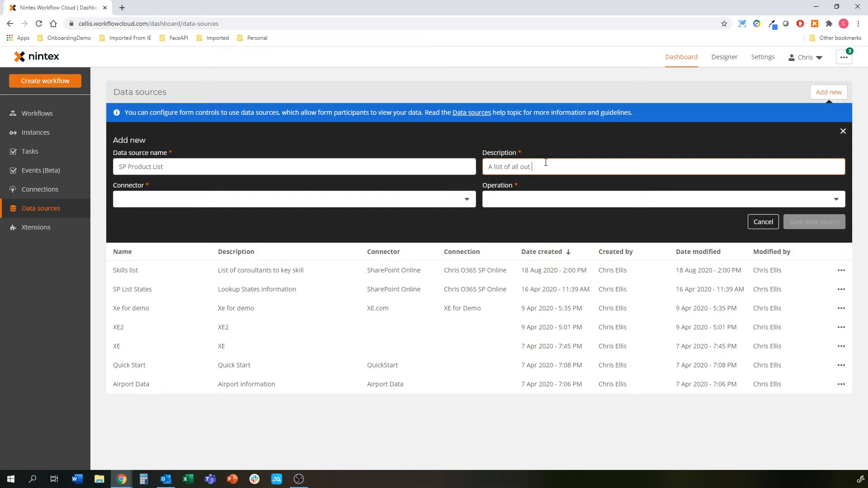
{"action": "key", "text": "BackSpace"}
{"action": "key", "text": "BackSpace"}
{"action": "type", "text": "r products"}
Step: Choose the SharePoint Online connector, Query a list operation, and the SharePoint Online connection
{"action": "left_click", "coordinate": [464, 198]}
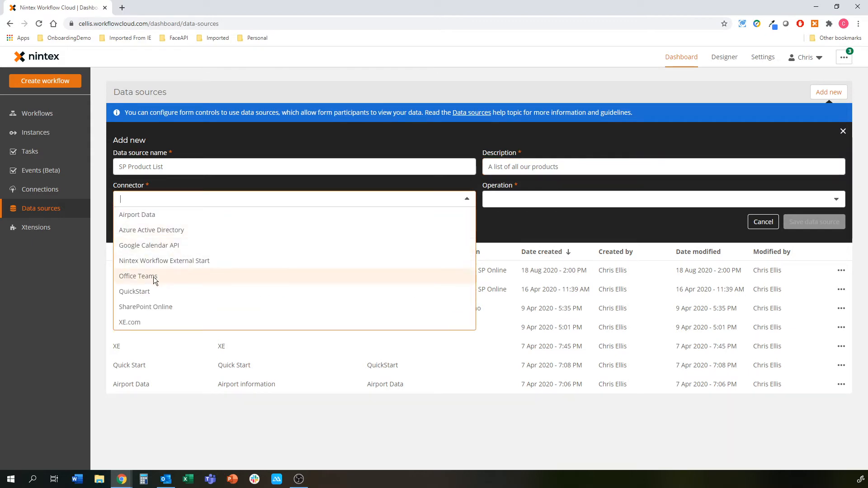
{"action": "left_click", "coordinate": [178, 306]}
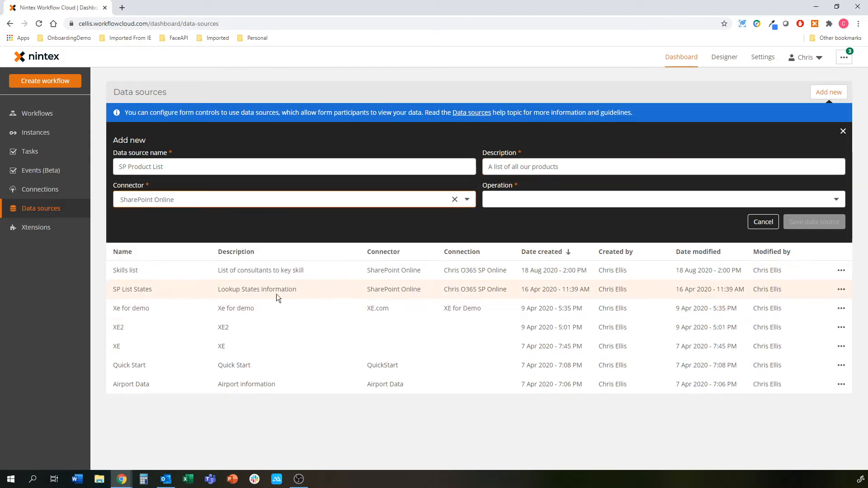
{"action": "left_click", "coordinate": [578, 195]}
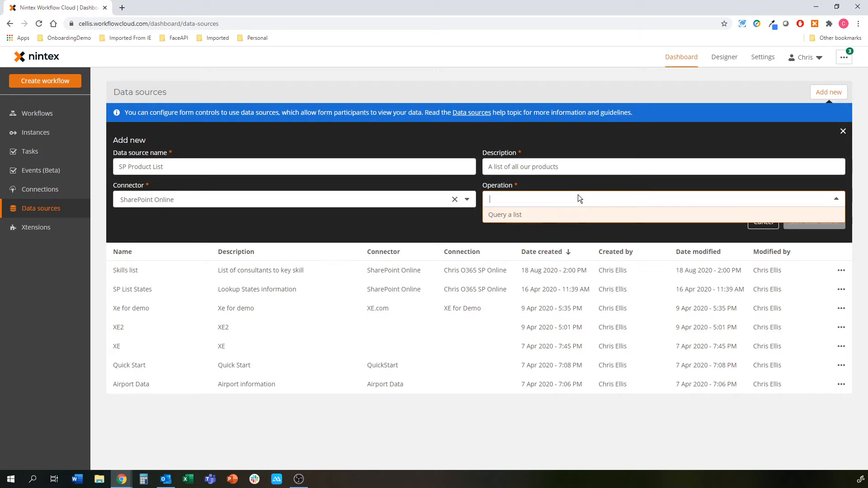
{"action": "left_click", "coordinate": [527, 216]}
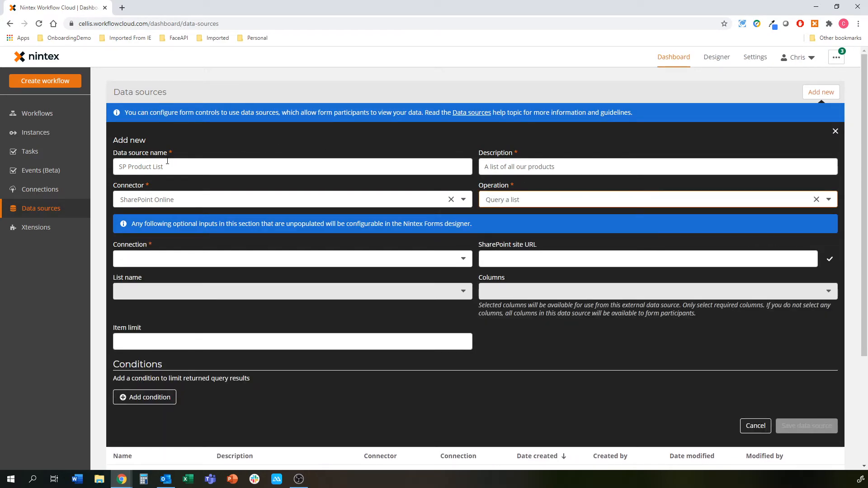
{"action": "left_click", "coordinate": [463, 260]}
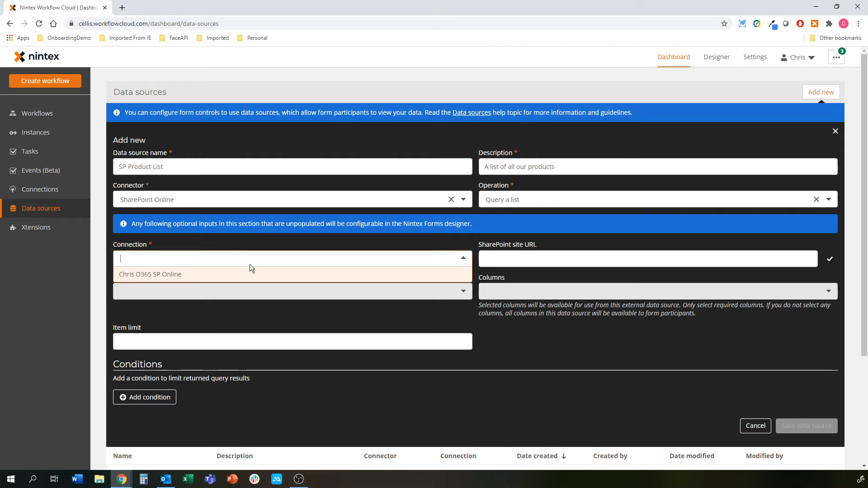
{"action": "left_click", "coordinate": [138, 273]}
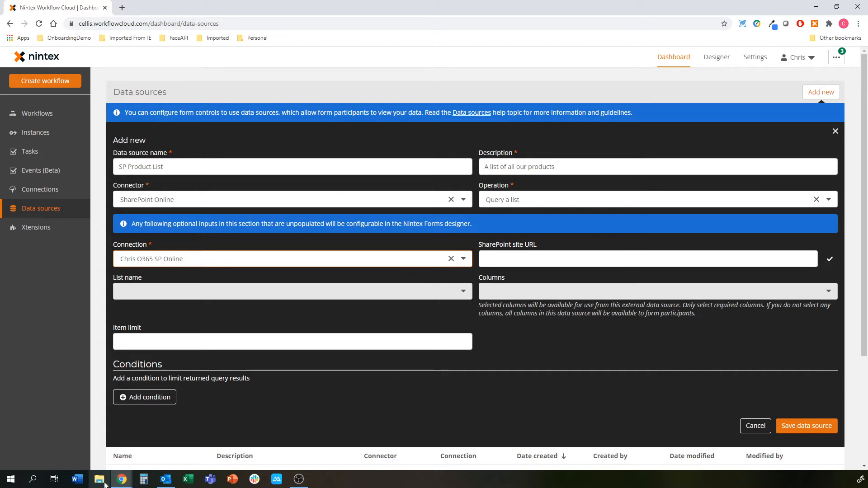
Step: Copy the Internal site's address from SharePoint into the data source's SharePoint site URL and confirm
{"action": "mouse_move", "coordinate": [121, 479]}
{"action": "left_click", "coordinate": [114, 439]}
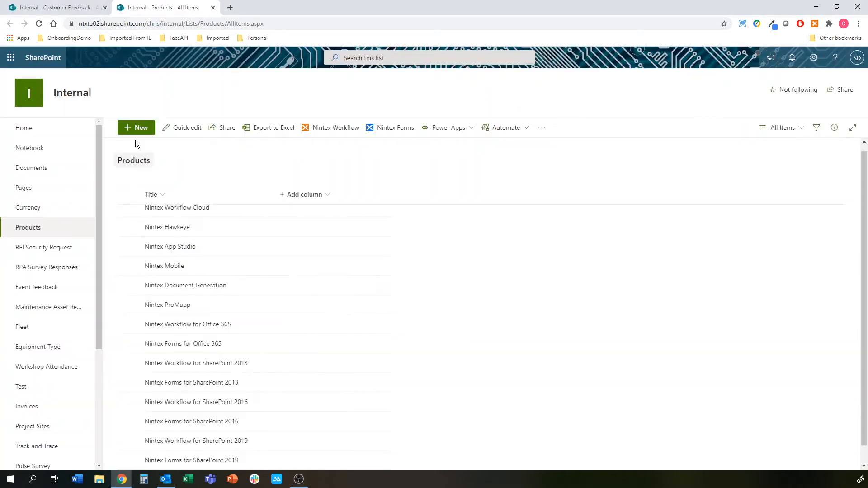
{"action": "left_click_drag", "start_coordinate": [161, 22], "coordinate": [75, 23]}
{"action": "left_click_drag", "start_coordinate": [204, 23], "coordinate": [67, 25]}
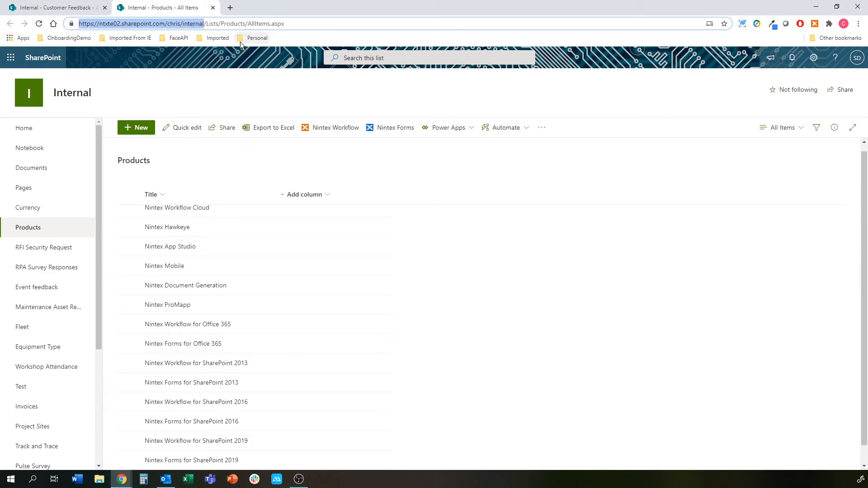
{"action": "key", "text": "ctrl+c"}
{"action": "key", "text": "alt+Tab"}
{"action": "left_click", "coordinate": [517, 256]}
{"action": "key", "text": "ctrl+v"}
{"action": "left_click", "coordinate": [829, 259]}
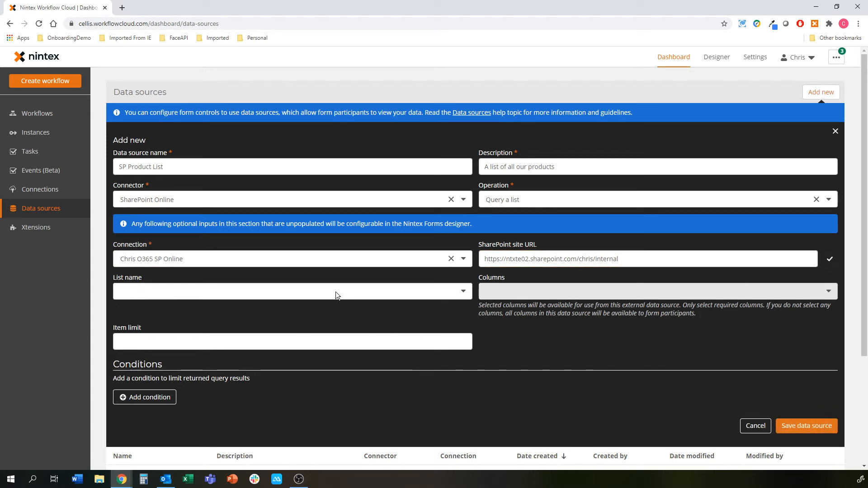
Step: Point the data source at the Products list's Title column and save SP Product List
{"action": "left_click", "coordinate": [295, 292]}
{"action": "scroll", "coordinate": [203, 371], "scroll_direction": "down", "scroll_amount": 5}
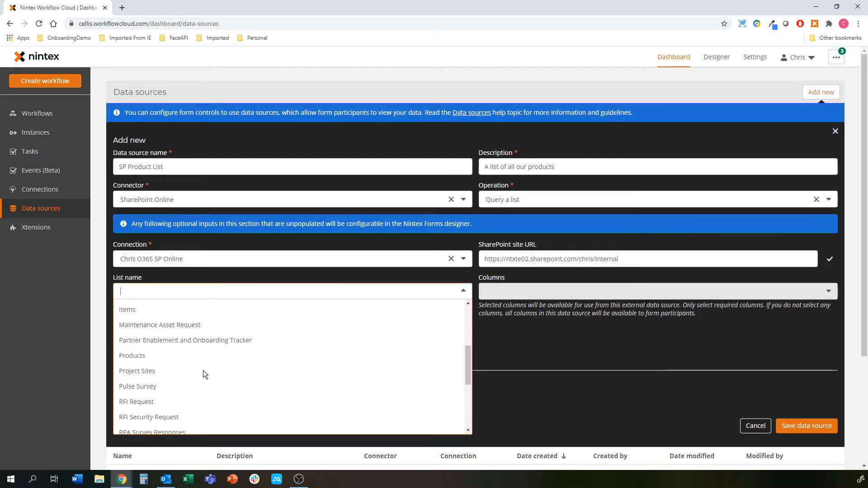
{"action": "left_click", "coordinate": [146, 313]}
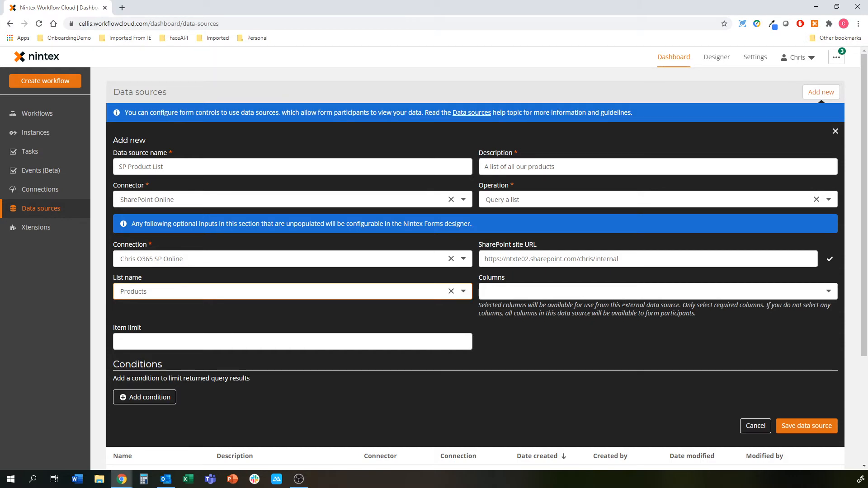
{"action": "left_click", "coordinate": [497, 290]}
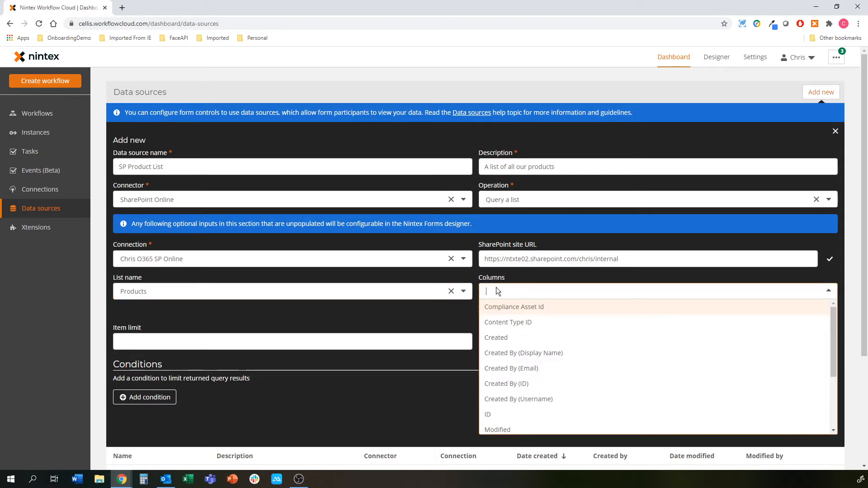
{"action": "scroll", "coordinate": [507, 381], "scroll_direction": "down", "scroll_amount": 2}
{"action": "left_click", "coordinate": [497, 412]}
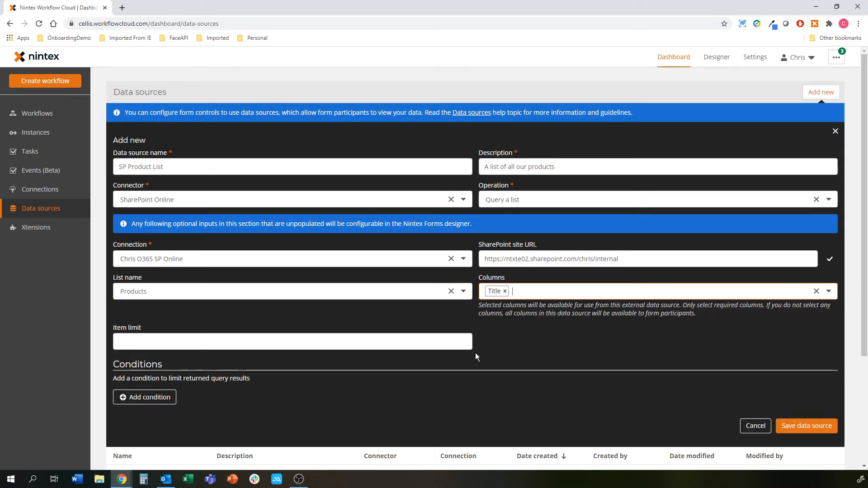
{"action": "left_click", "coordinate": [238, 341]}
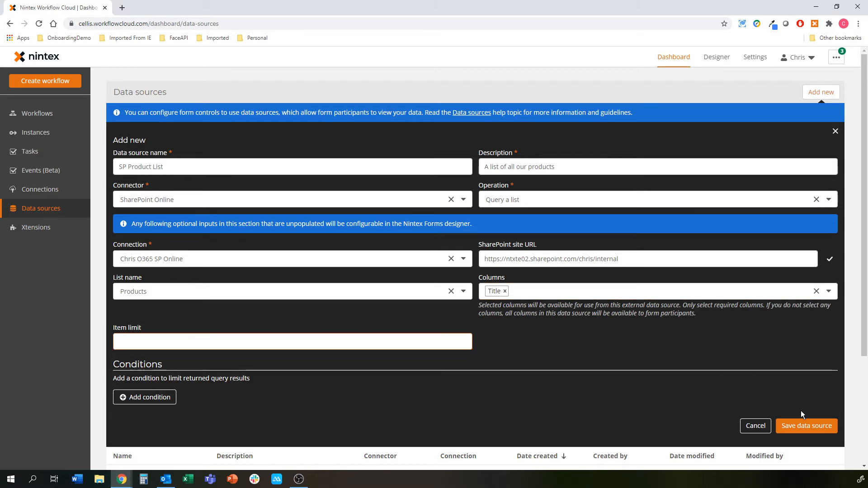
{"action": "left_click", "coordinate": [812, 426]}
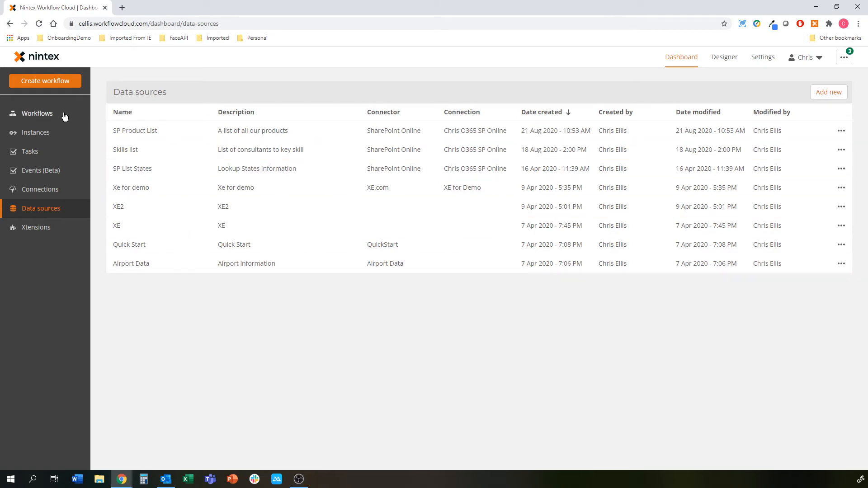
Step: Create a new workflow in the Nintex Designer
{"action": "left_click", "coordinate": [50, 84]}
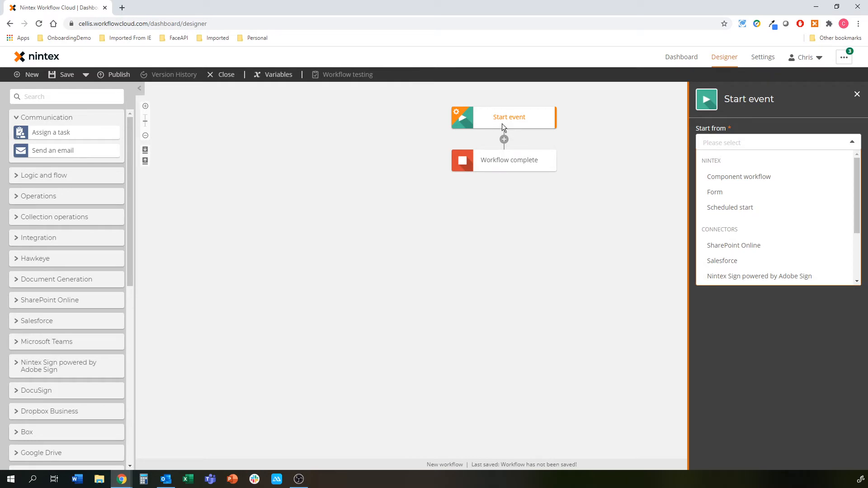
Step: Start the workflow from a Form open to anyone with the URL, then open its form designer
{"action": "left_click", "coordinate": [733, 191]}
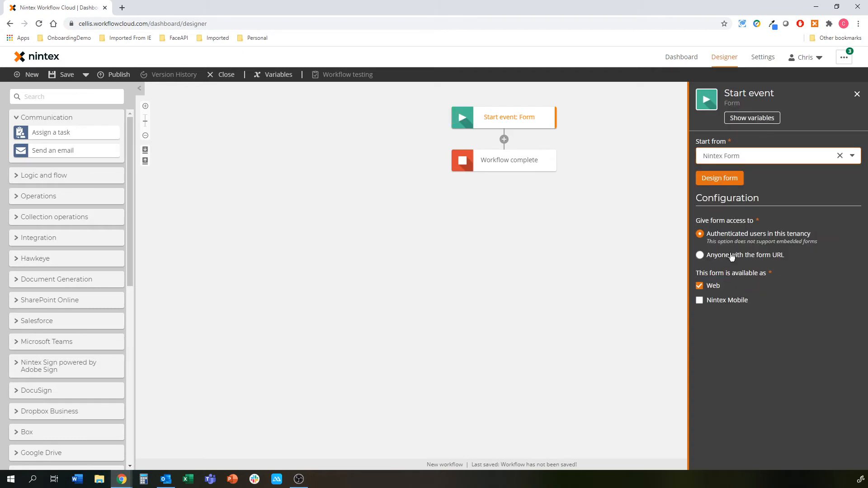
{"action": "left_click", "coordinate": [774, 257]}
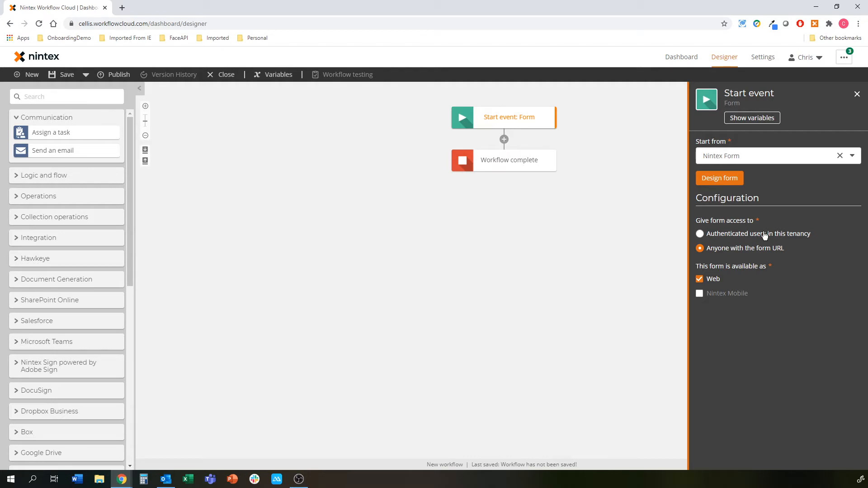
{"action": "left_click", "coordinate": [723, 178]}
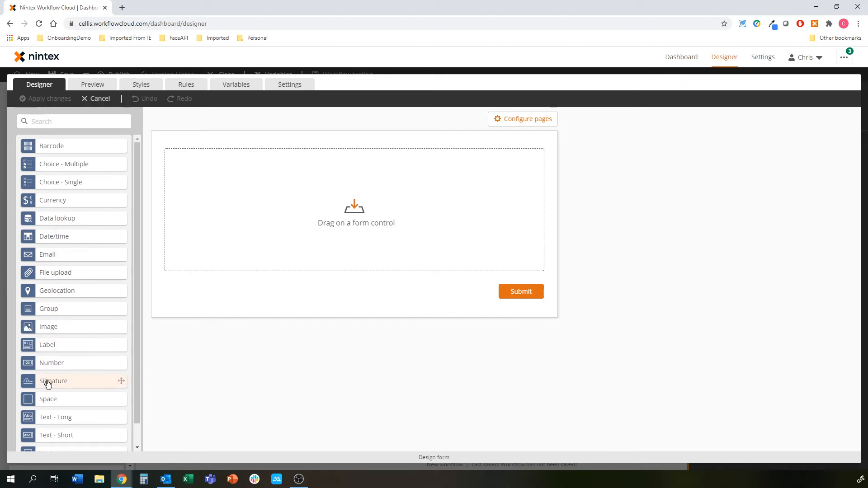
Step: Place two Text - Short fields side by side, then Email, Text - Long and Data lookup below them
{"action": "left_click_drag", "start_coordinate": [53, 435], "coordinate": [230, 159]}
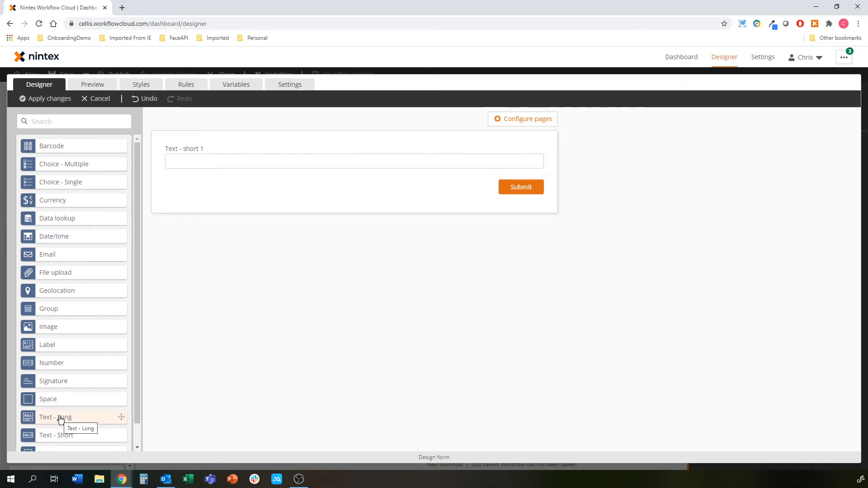
{"action": "left_click_drag", "start_coordinate": [55, 434], "coordinate": [496, 163]}
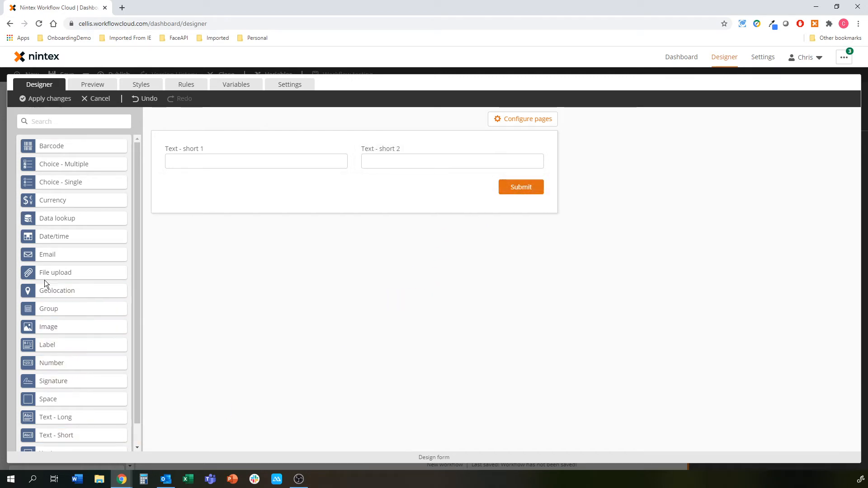
{"action": "left_click_drag", "start_coordinate": [49, 257], "coordinate": [252, 179]}
{"action": "left_click_drag", "start_coordinate": [62, 421], "coordinate": [323, 210]}
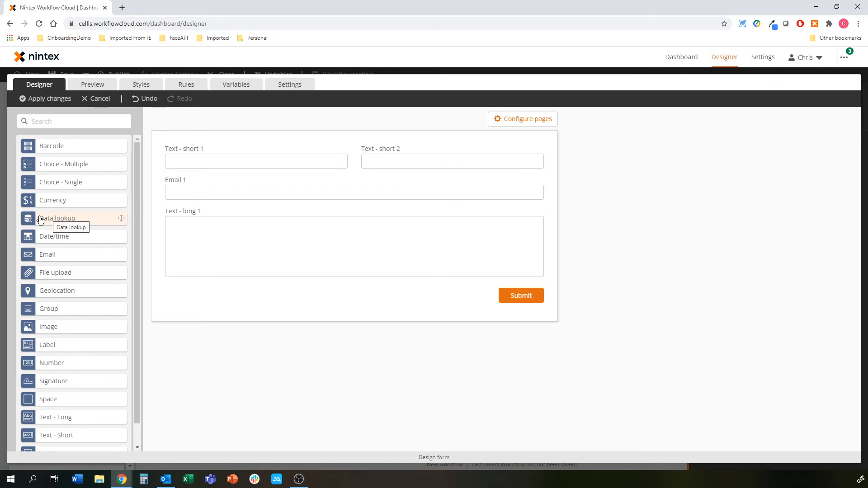
{"action": "left_click_drag", "start_coordinate": [70, 220], "coordinate": [201, 235]}
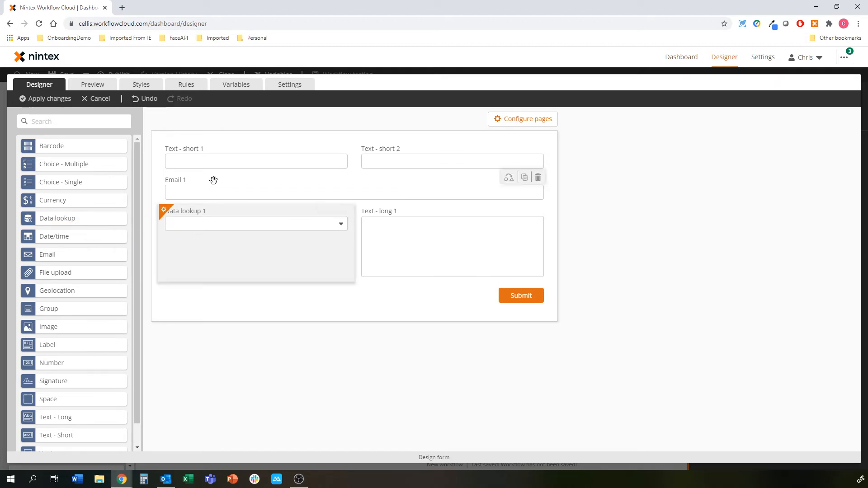
Step: Retitle the first short text field 'Customer Name', checking the SharePoint list's columns
{"action": "left_click", "coordinate": [244, 161]}
{"action": "left_click", "coordinate": [763, 172]}
{"action": "key", "text": "ctrl+a"}
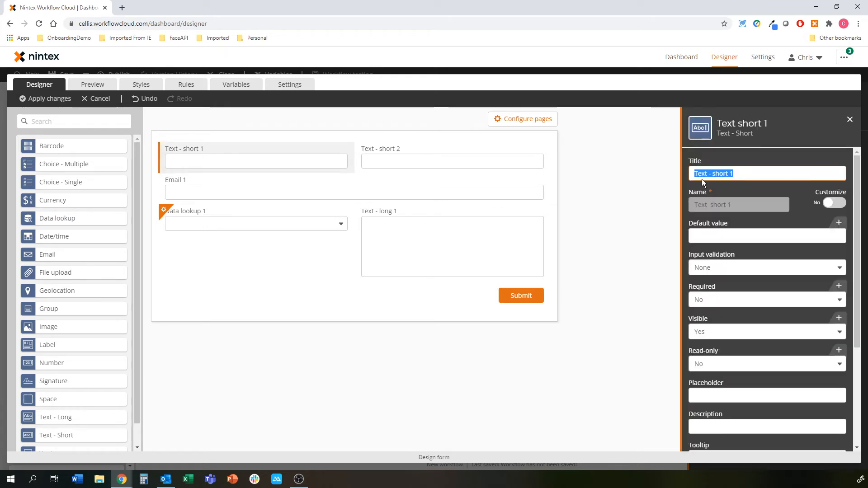
{"action": "type", "text": "Customer Name"}
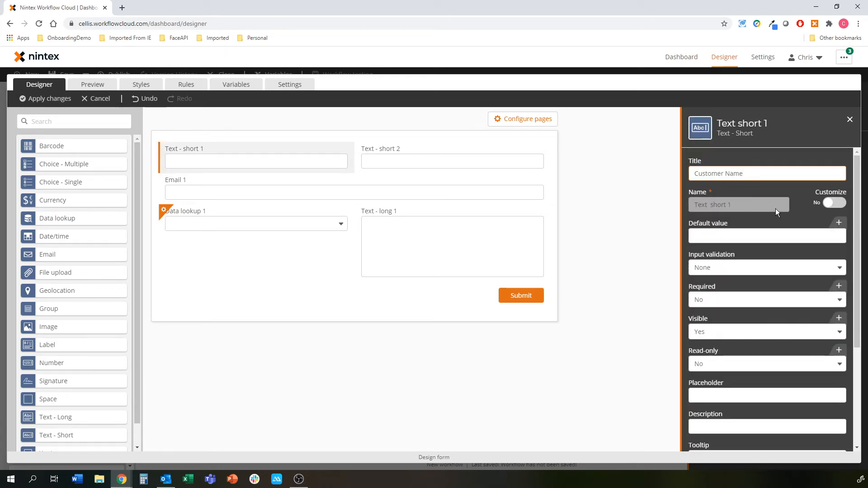
{"action": "left_click", "coordinate": [422, 161]}
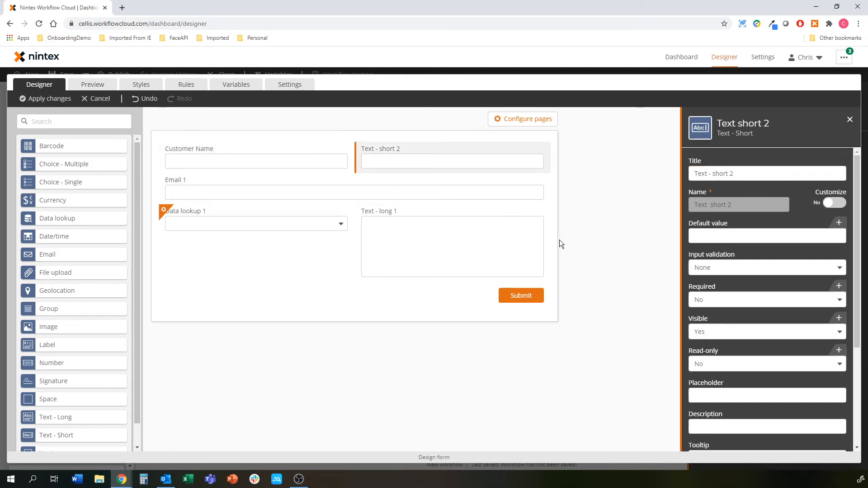
{"action": "key", "text": "alt+Tab"}
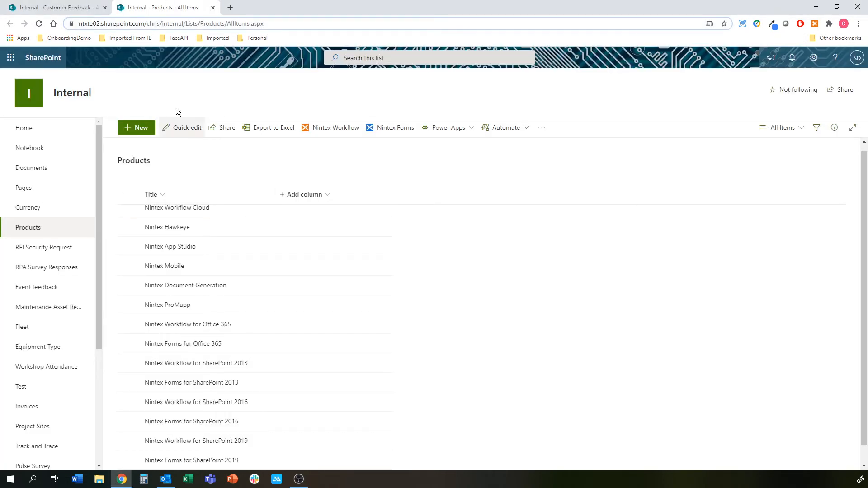
{"action": "left_click", "coordinate": [68, 7]}
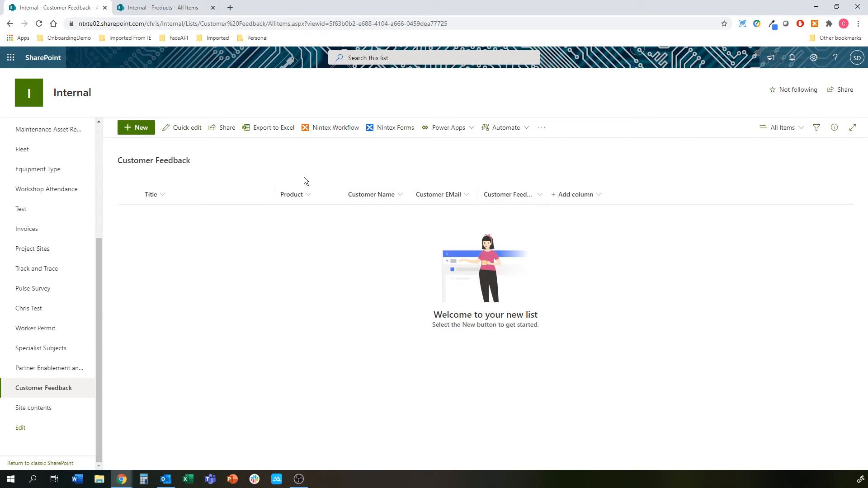
{"action": "key", "text": "alt+Tab"}
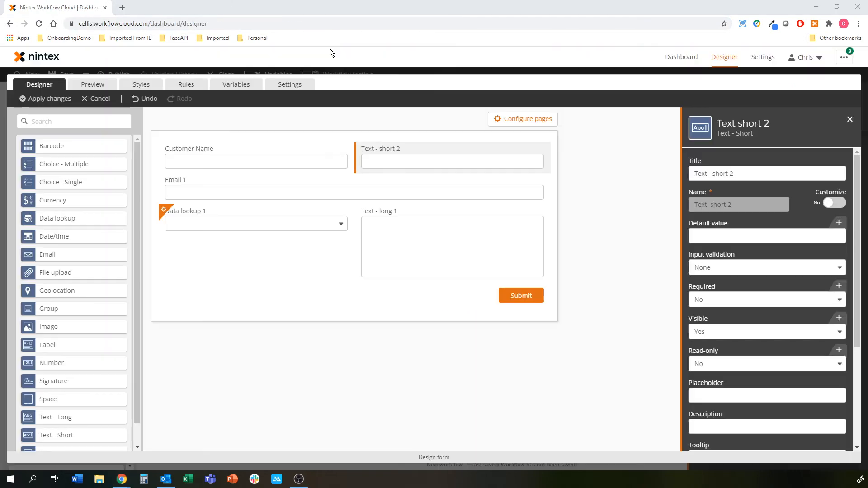
Step: Delete the second short text field, move Email to the top right and title it 'Customer Email'
{"action": "left_click", "coordinate": [538, 146]}
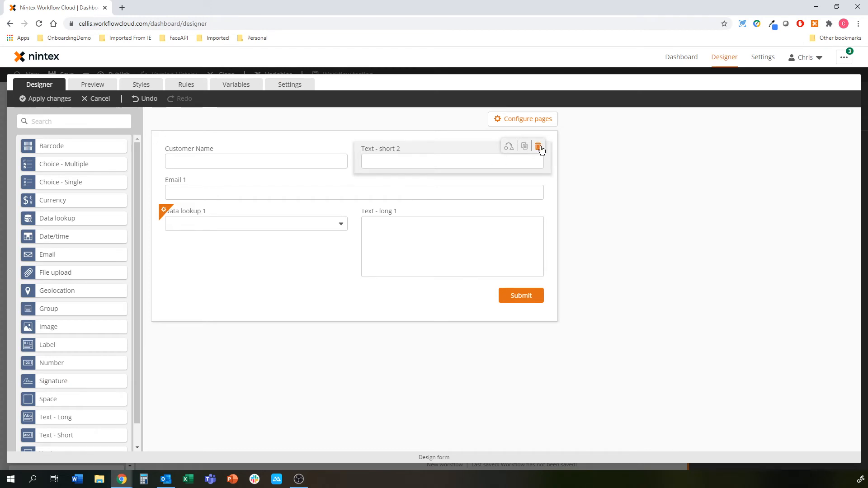
{"action": "left_click_drag", "start_coordinate": [203, 184], "coordinate": [408, 155]}
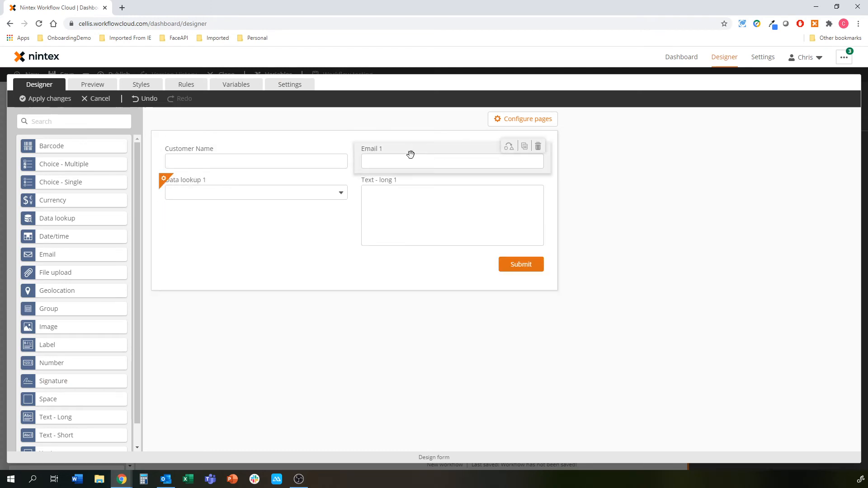
{"action": "double_click", "coordinate": [721, 169]}
{"action": "key", "text": "BackSpace"}
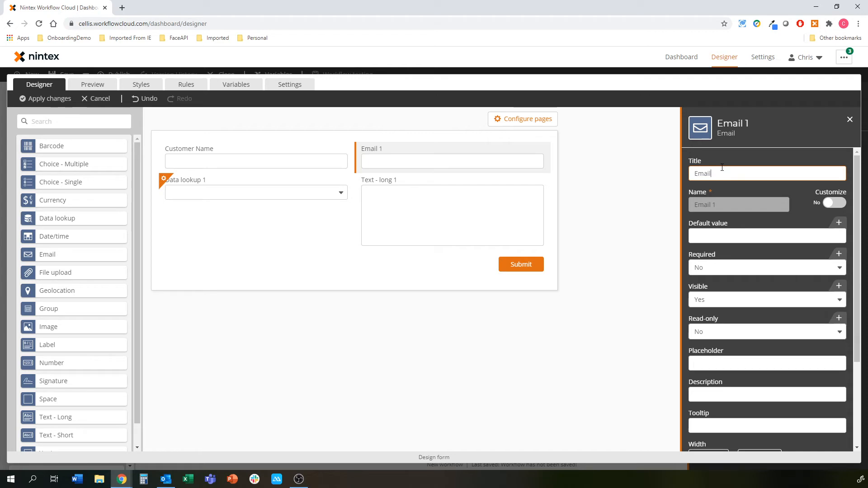
{"action": "type", "text": "Customer"}
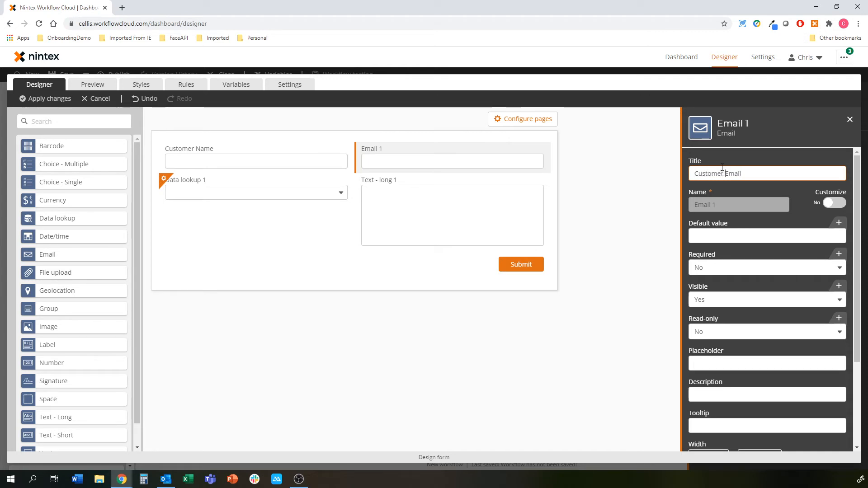
{"action": "left_click", "coordinate": [457, 188]}
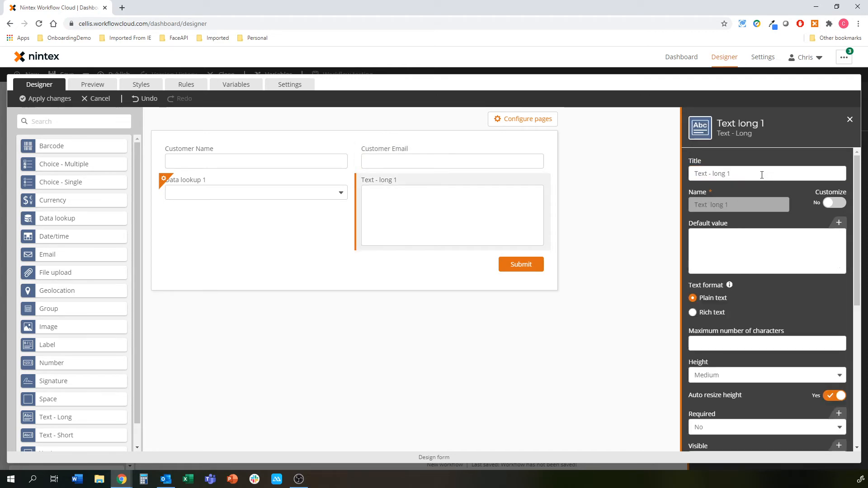
Step: Title the long text field 'Customer Feedback' and set its height to Small
{"action": "type", "text": "Cus"}
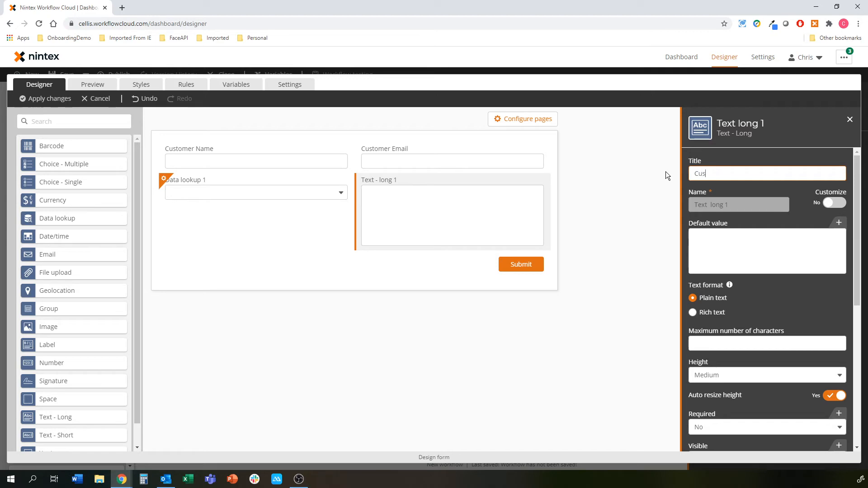
{"action": "type", "text": "tomer Feedback"}
{"action": "left_click", "coordinate": [739, 379]}
{"action": "left_click", "coordinate": [707, 389]}
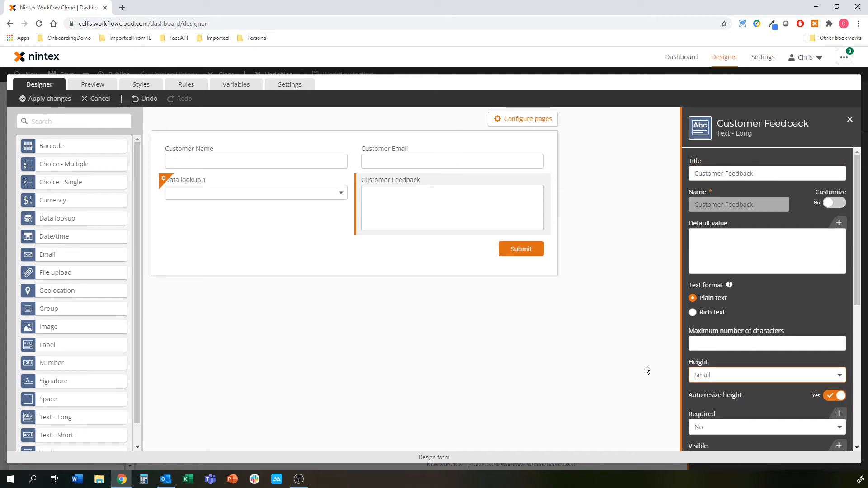
Step: Set Data lookup 1's data source to SP Product List with an item limit of 5000
{"action": "left_click", "coordinate": [185, 181]}
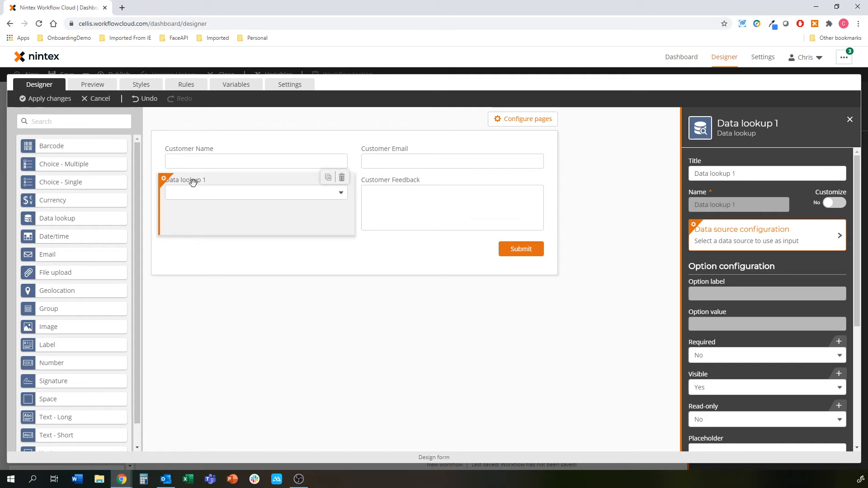
{"action": "left_click", "coordinate": [742, 239]}
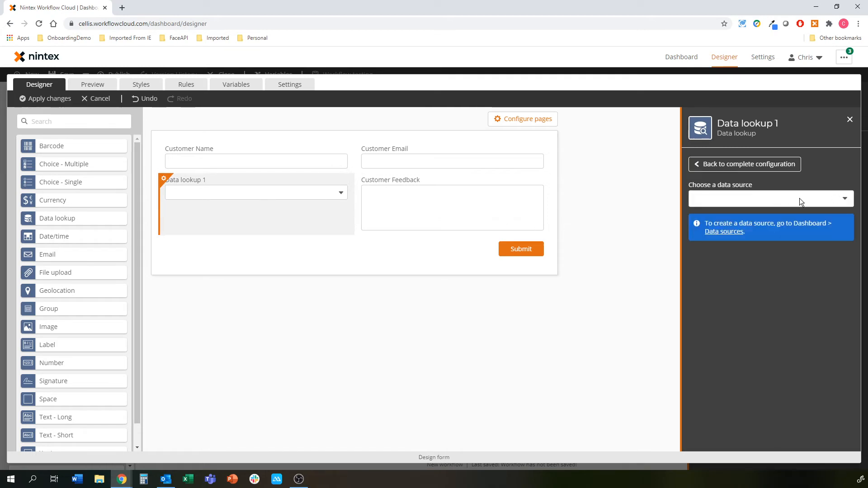
{"action": "left_click", "coordinate": [828, 198]}
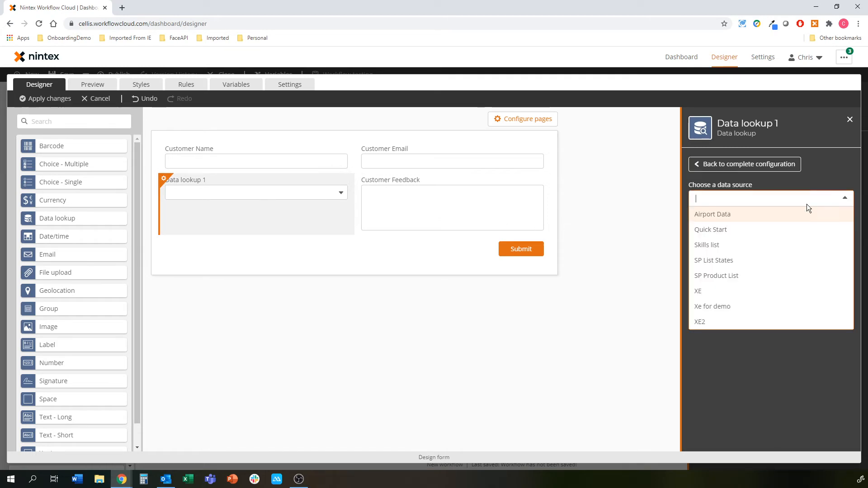
{"action": "left_click", "coordinate": [714, 276]}
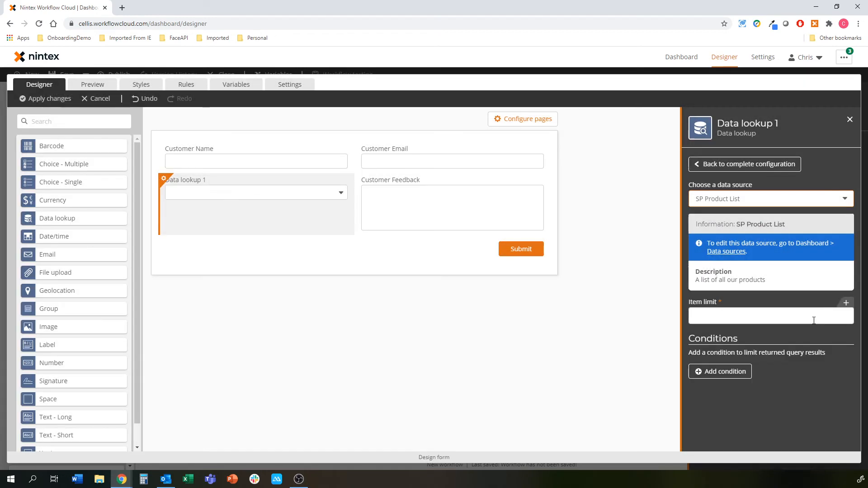
{"action": "left_click", "coordinate": [814, 319]}
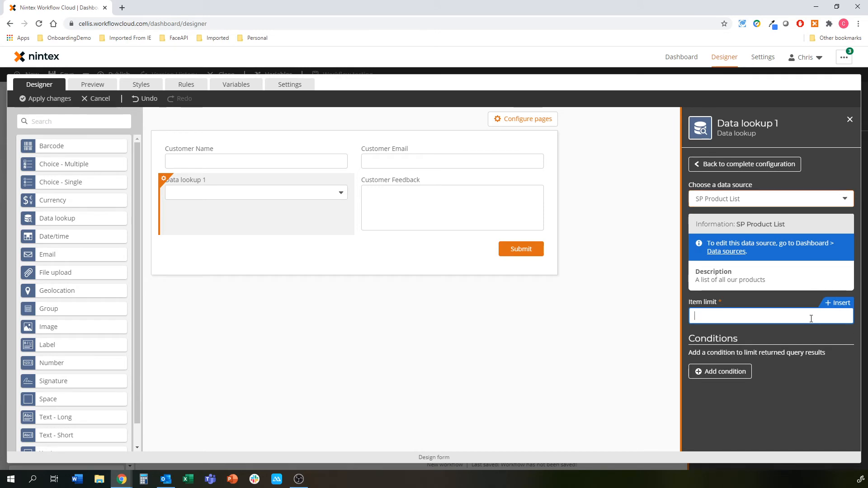
{"action": "type", "text": "500"}
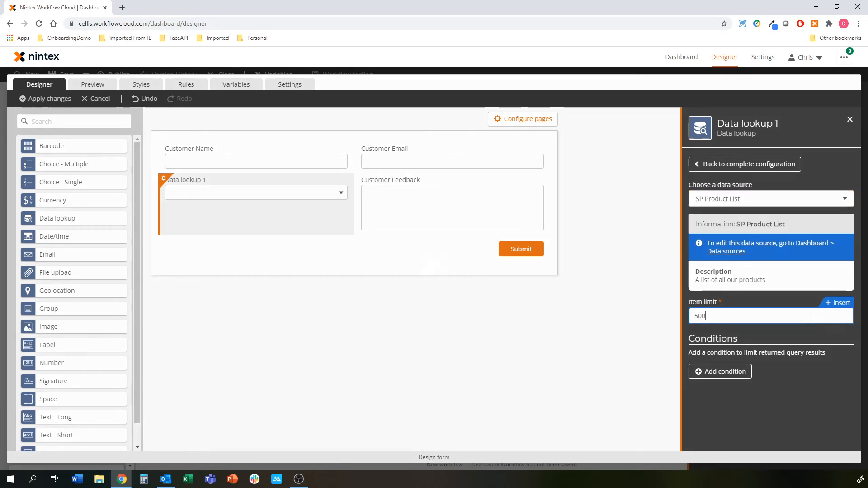
{"action": "type", "text": "0"}
Step: Use Title as both the lookup's option label and option value
{"action": "left_click", "coordinate": [739, 163]}
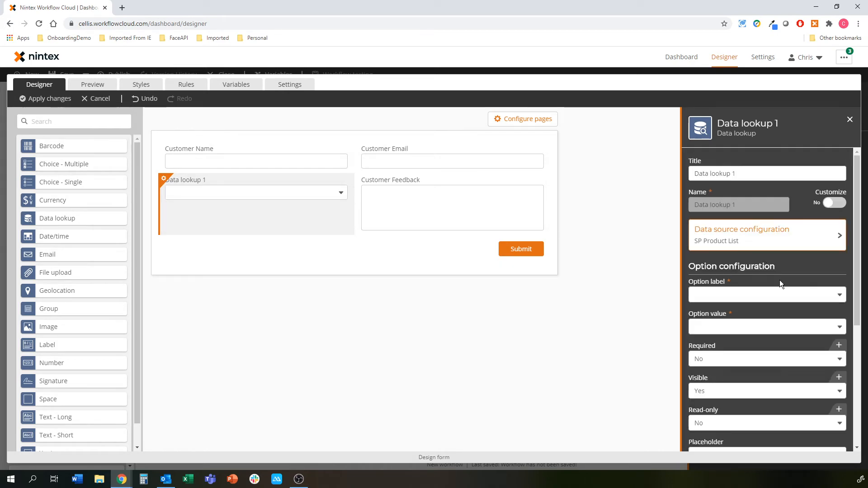
{"action": "left_click", "coordinate": [761, 289]}
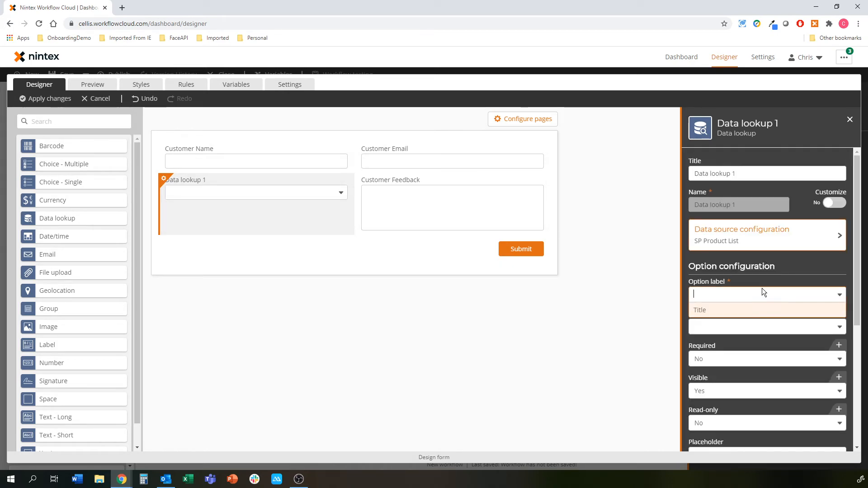
{"action": "left_click", "coordinate": [742, 326]}
{"action": "left_click", "coordinate": [741, 342]}
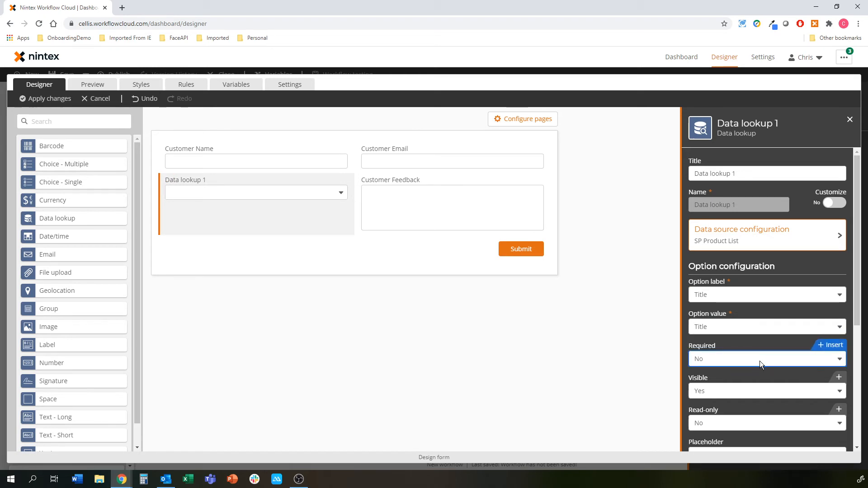
{"action": "scroll", "coordinate": [759, 379], "scroll_direction": "down", "scroll_amount": 3}
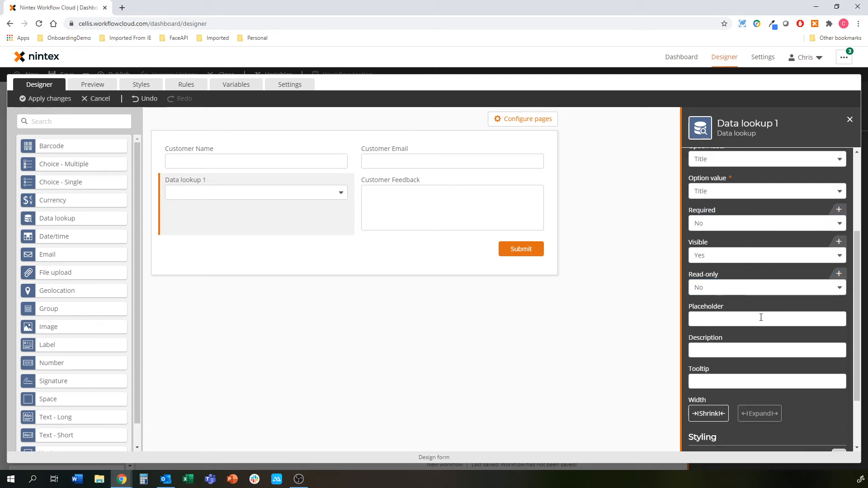
{"action": "left_click", "coordinate": [408, 329]}
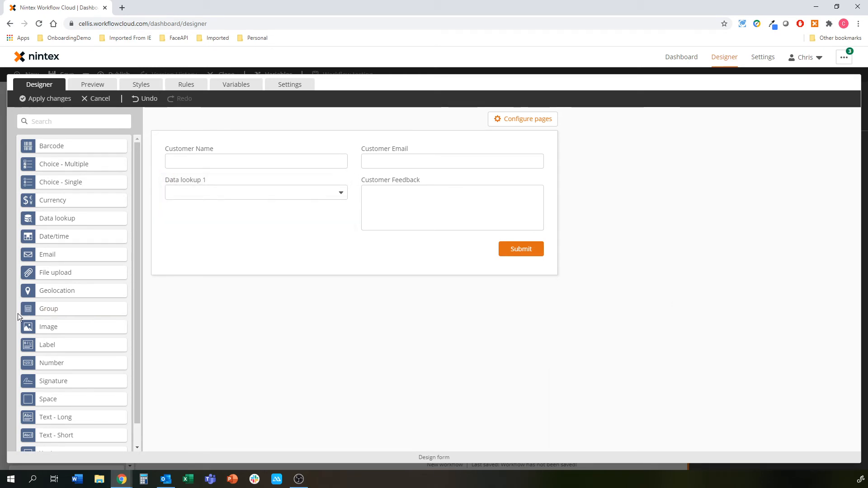
Step: Add a Heading 2 label reading 'Nintex Product Feedback' at the top of the form
{"action": "left_click_drag", "start_coordinate": [42, 346], "coordinate": [195, 149]}
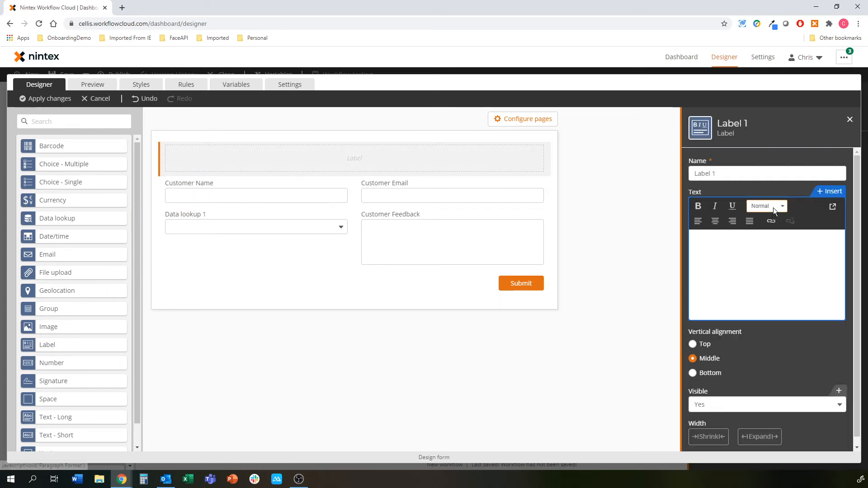
{"action": "left_click", "coordinate": [773, 207]}
{"action": "type", "text": "Nintex P"}
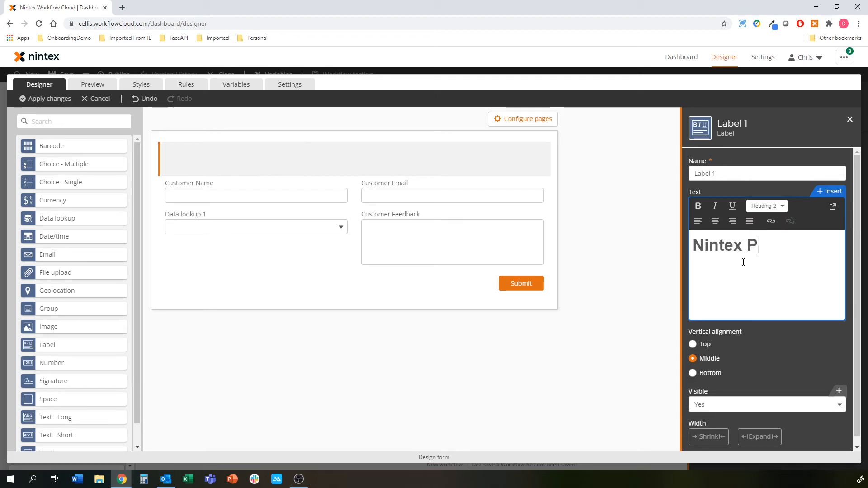
{"action": "type", "text": "roduct Feedback"}
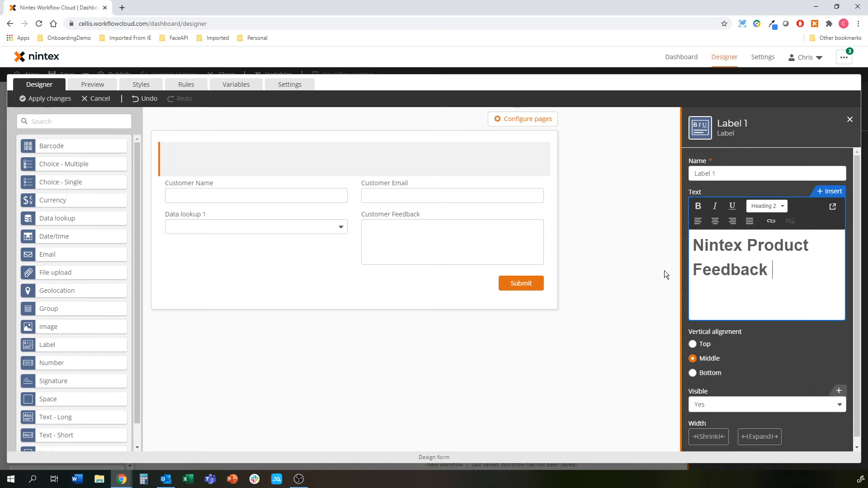
{"action": "left_click", "coordinate": [642, 270]}
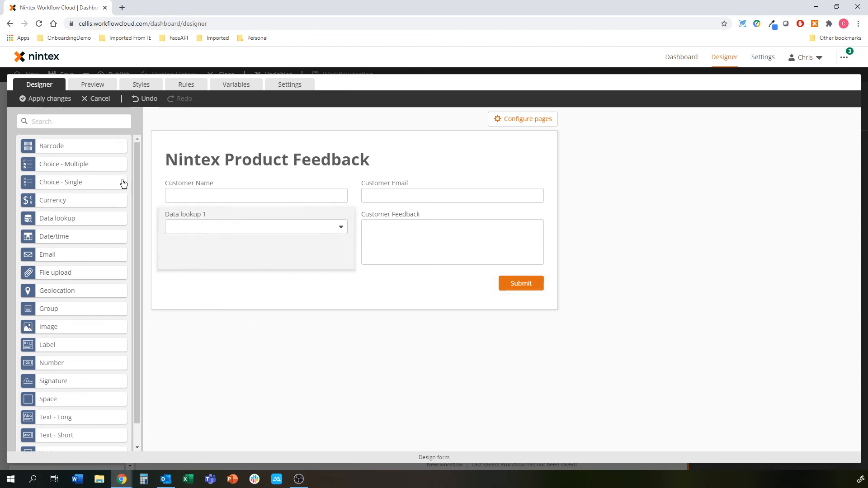
Step: Apply the form changes and insert a SharePoint Online Create an item step after the start event
{"action": "left_click", "coordinate": [52, 105]}
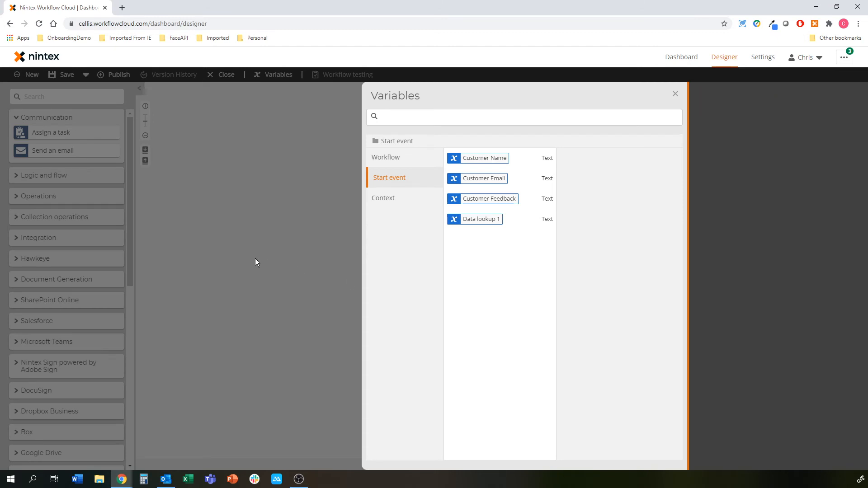
{"action": "left_click", "coordinate": [255, 259]}
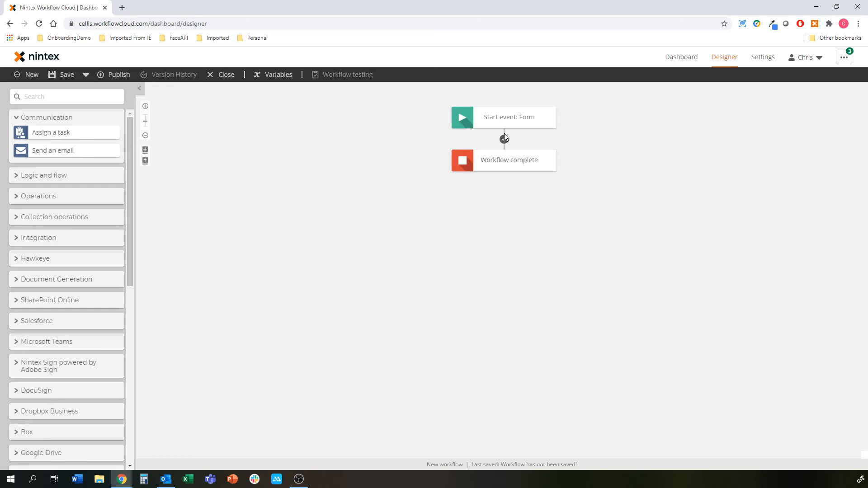
{"action": "left_click", "coordinate": [41, 305]}
{"action": "scroll", "coordinate": [47, 325], "scroll_direction": "down", "scroll_amount": 4}
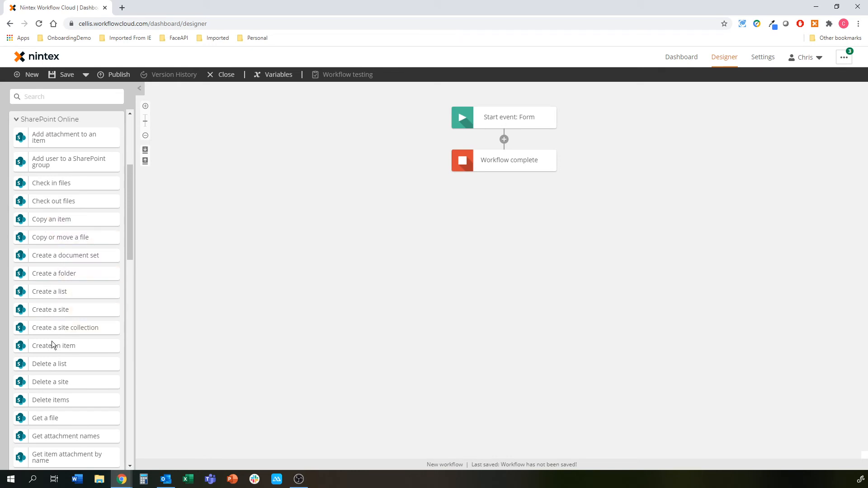
{"action": "left_click_drag", "start_coordinate": [51, 347], "coordinate": [502, 154]}
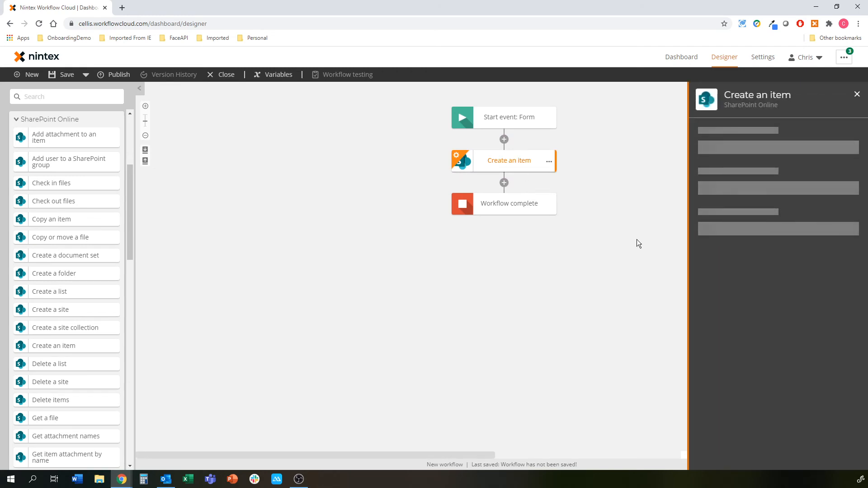
Step: Use the existing SharePoint Online connection and pasted site URL, targeting the Customer Feedback list
{"action": "left_click", "coordinate": [829, 139]}
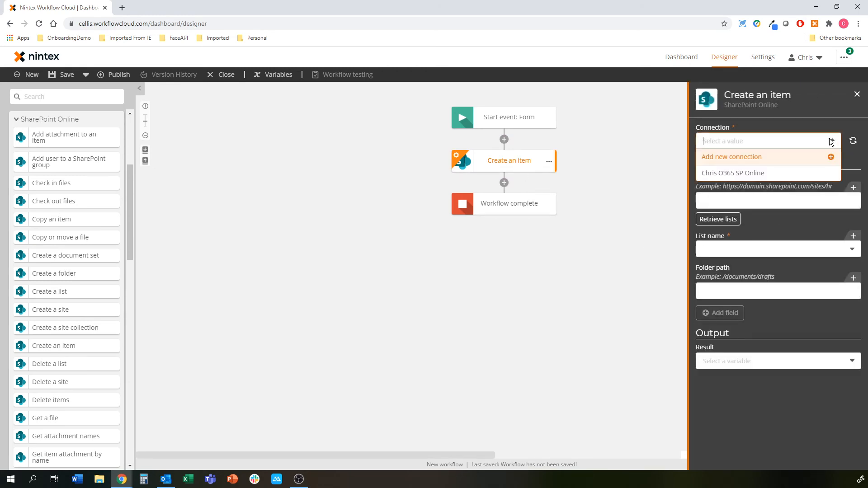
{"action": "left_click", "coordinate": [763, 168]}
{"action": "left_click", "coordinate": [766, 200]}
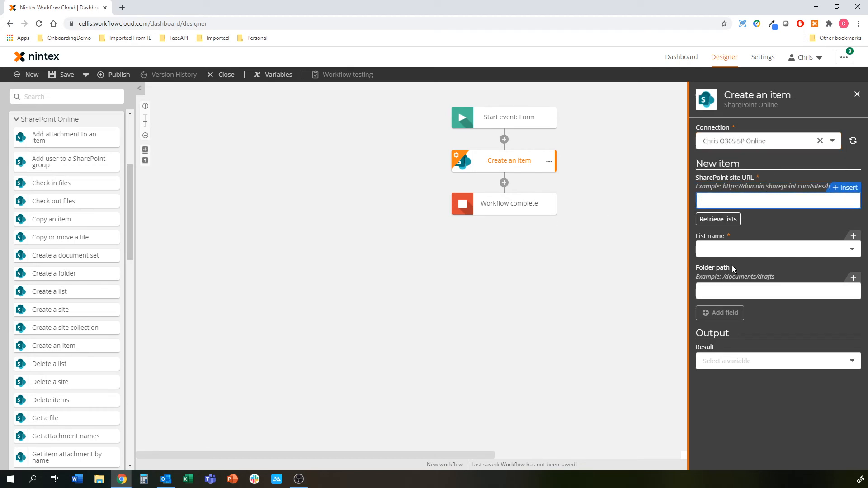
{"action": "type", "text": "https://ntxte02.sharepoint.com/chris/internal"}
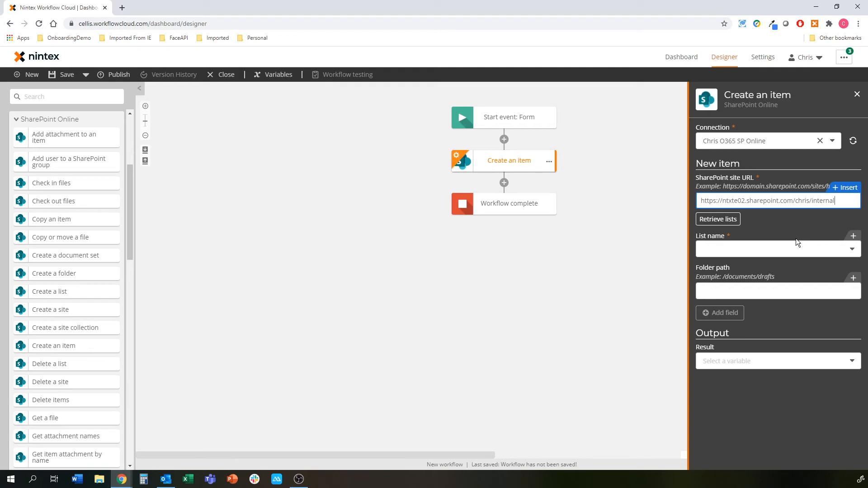
{"action": "left_click", "coordinate": [728, 219]}
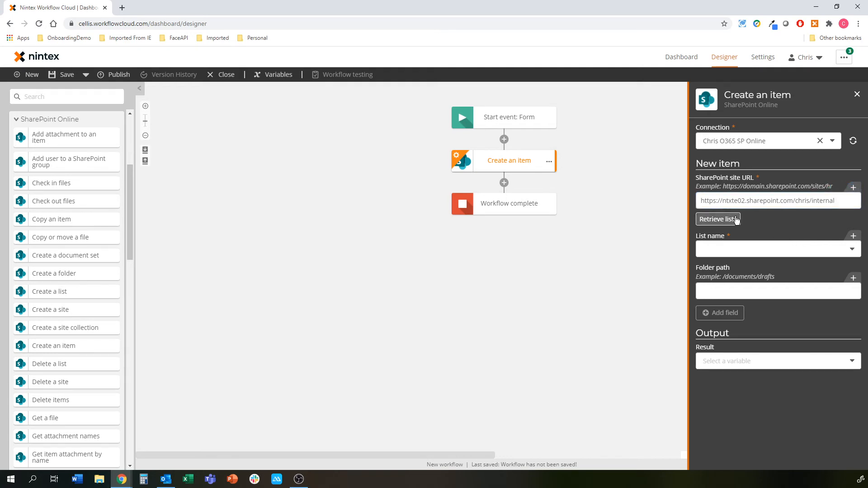
{"action": "left_click", "coordinate": [812, 251]}
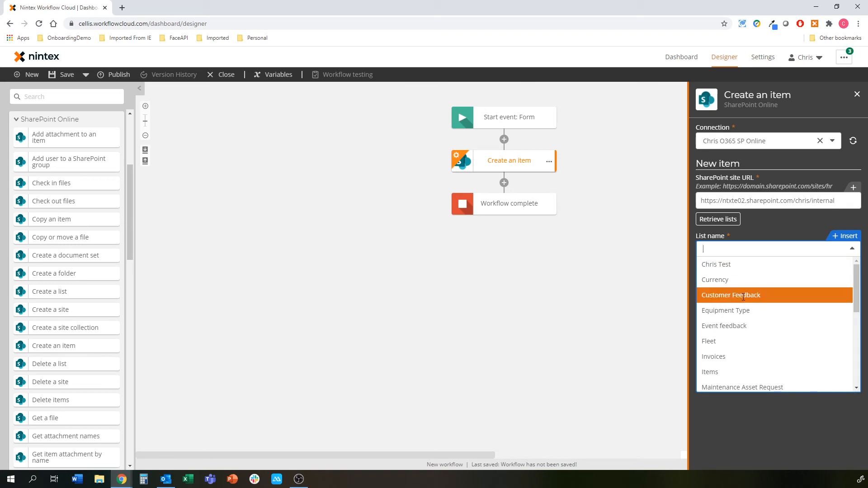
{"action": "left_click", "coordinate": [755, 295]}
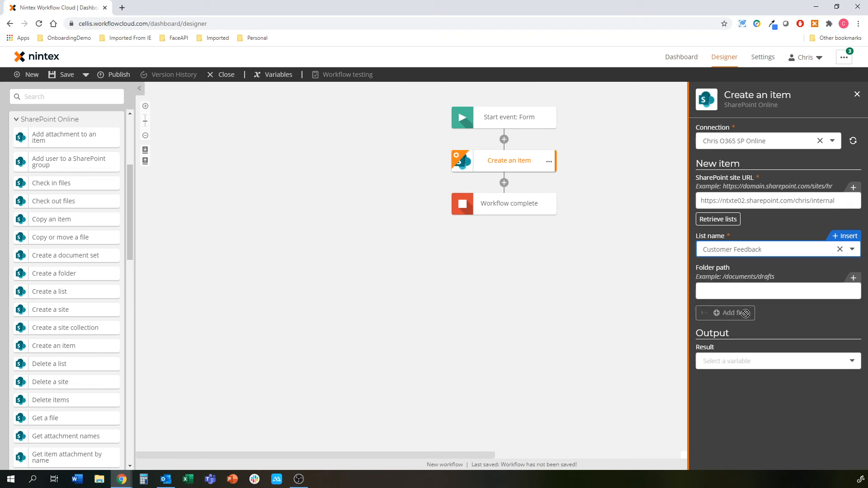
Step: Build the item Title from Customer Name, the current date and Data lookup 1
{"action": "left_click", "coordinate": [804, 319]}
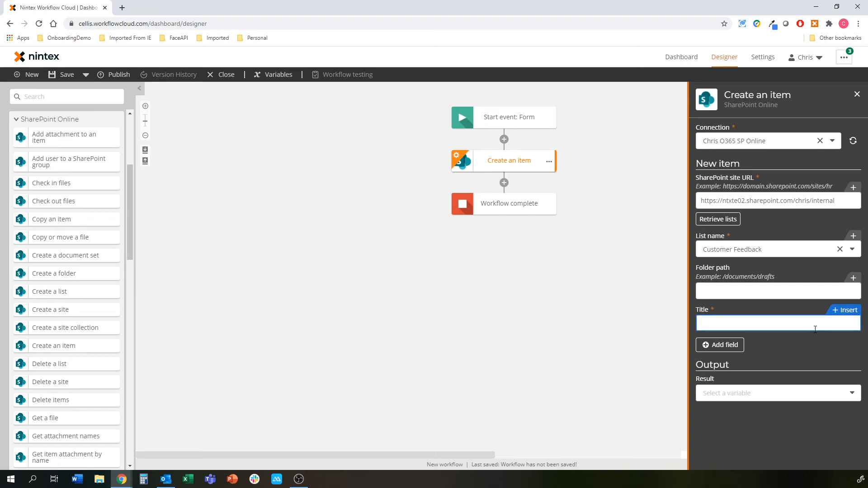
{"action": "type", "text": "[[cus"}
{"action": "left_click", "coordinate": [766, 362]}
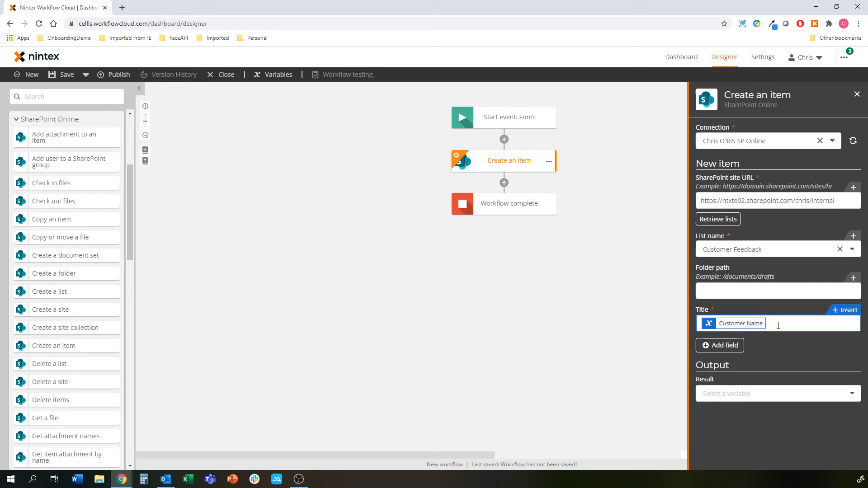
{"action": "type", "text": "- [[pr"}
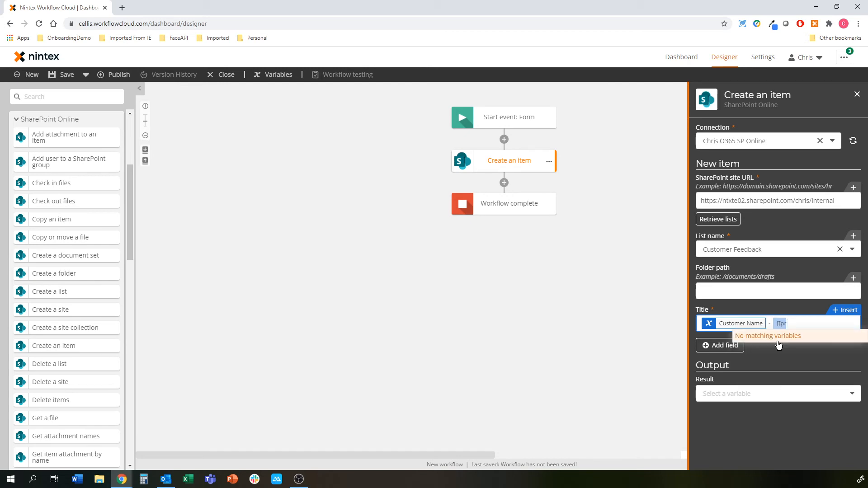
{"action": "type", "text": "cu"}
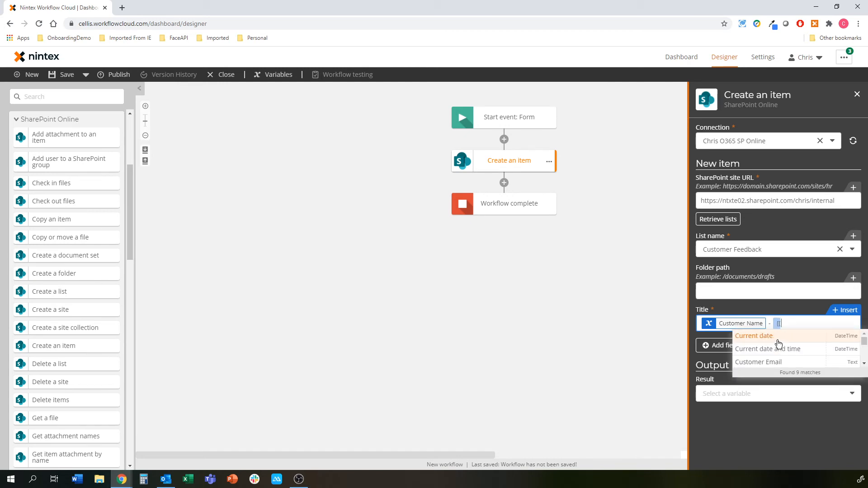
{"action": "left_click", "coordinate": [777, 340]}
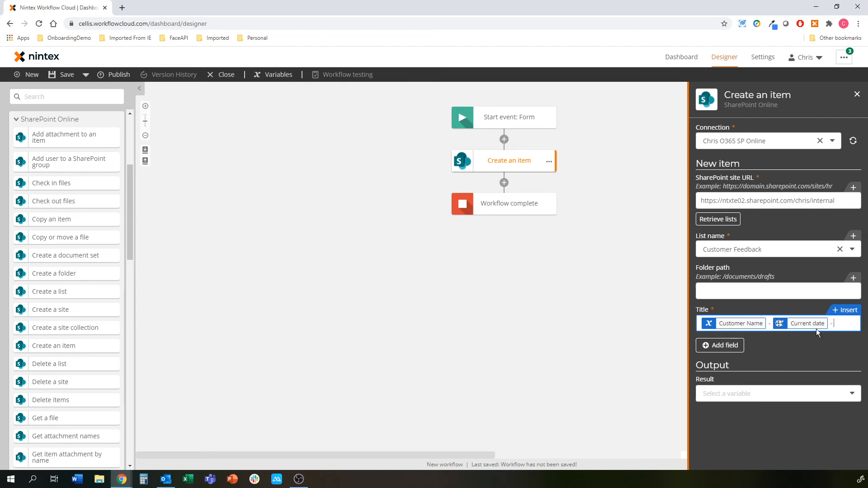
{"action": "left_click", "coordinate": [844, 310]}
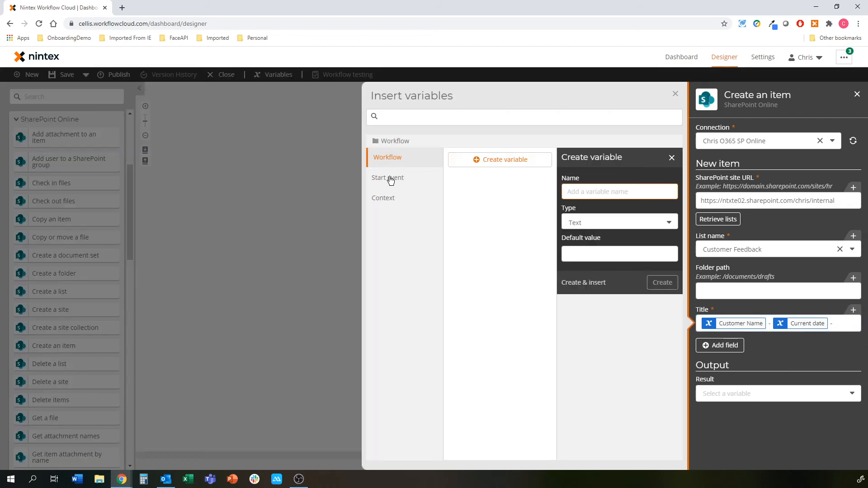
{"action": "left_click", "coordinate": [397, 177]}
{"action": "left_click", "coordinate": [536, 220]}
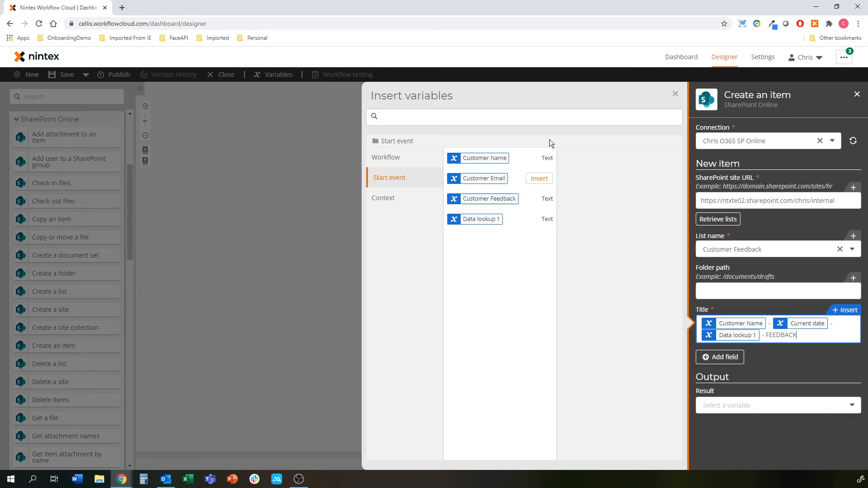
Step: Add the Customer EMail, Customer Feedback, Customer Name and Product fields to the item
{"action": "left_click", "coordinate": [723, 357]}
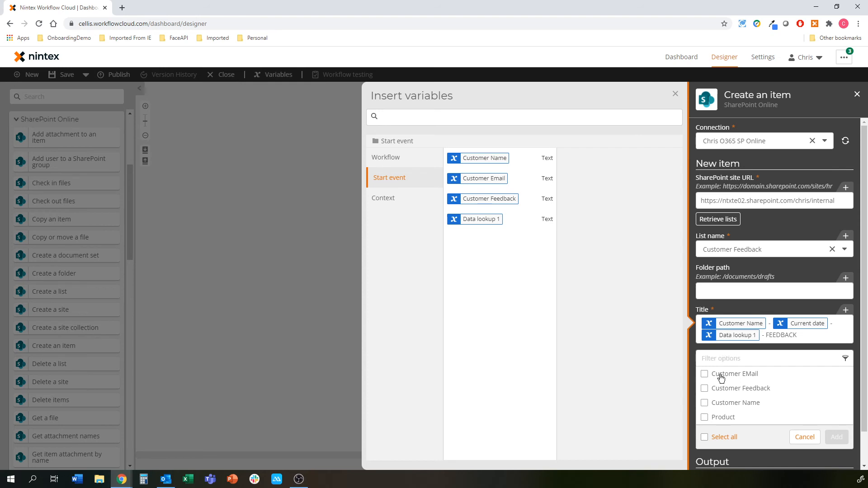
{"action": "left_click", "coordinate": [721, 377]}
{"action": "left_click", "coordinate": [721, 390]}
{"action": "left_click", "coordinate": [723, 404]}
{"action": "left_click", "coordinate": [723, 415]}
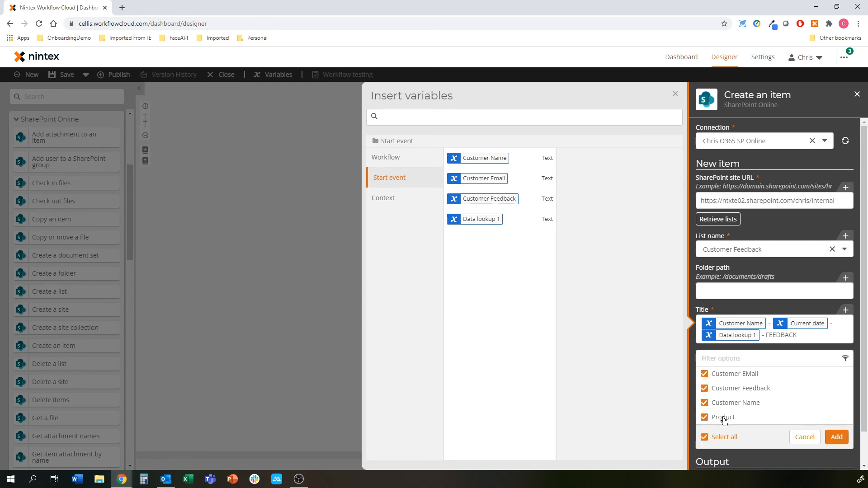
{"action": "left_click", "coordinate": [837, 437]}
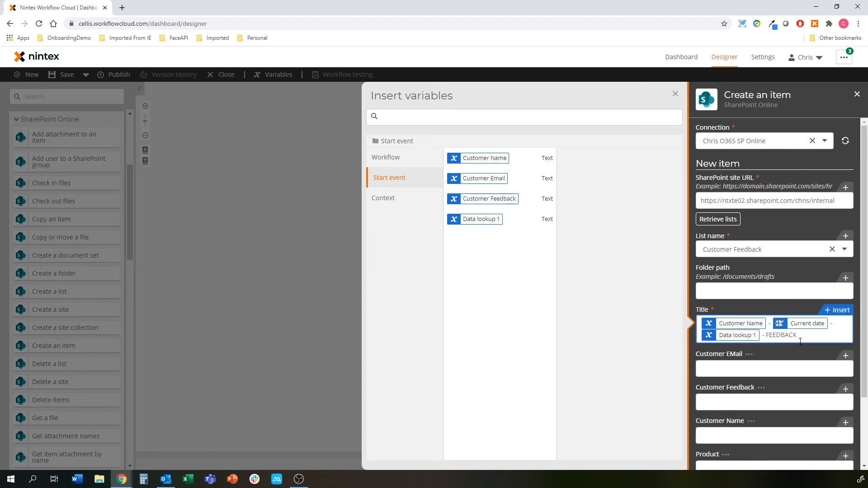
Step: Map Customer EMail and Customer Feedback to their matching form variables
{"action": "scroll", "coordinate": [799, 325], "scroll_direction": "down", "scroll_amount": 2}
{"action": "left_click", "coordinate": [763, 285]}
{"action": "type", "text": "["}
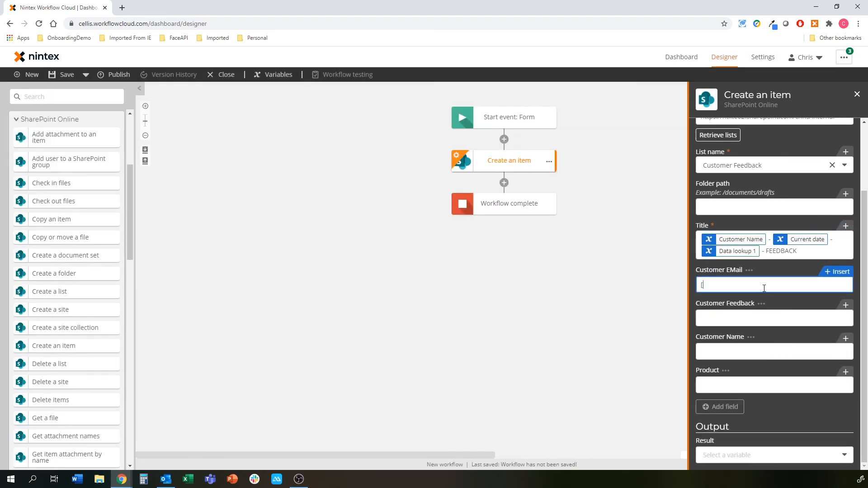
{"action": "type", "text": "[ema"}
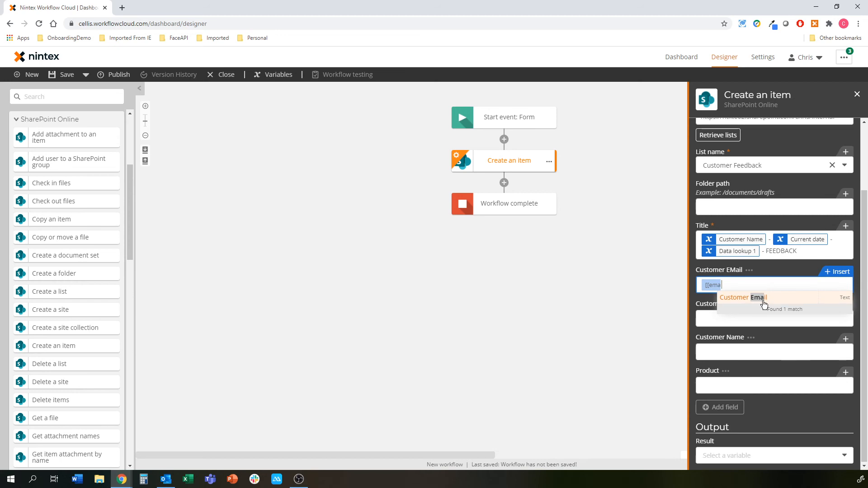
{"action": "left_click", "coordinate": [761, 297]}
{"action": "left_click", "coordinate": [761, 319]}
{"action": "type", "text": "[[feed"}
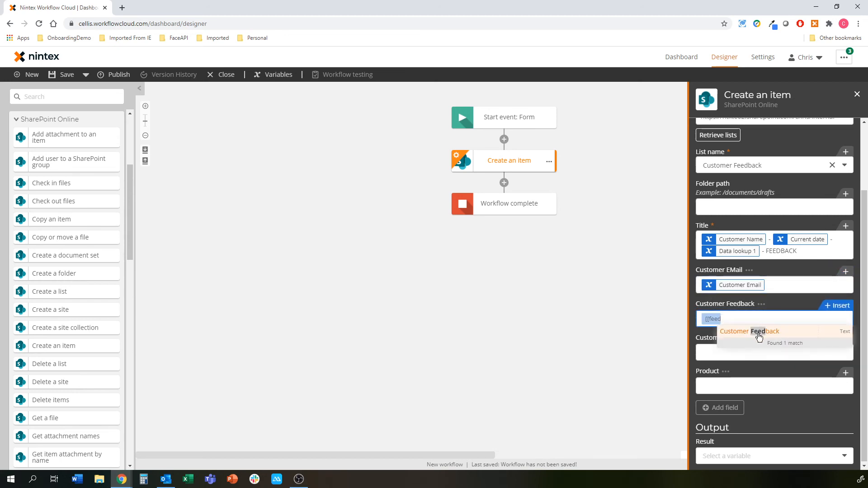
{"action": "left_click", "coordinate": [758, 332]}
Step: Map Customer Name to its variable and Product to Data lookup 1
{"action": "left_click", "coordinate": [749, 357]}
{"action": "type", "text": "[[name"}
{"action": "left_click", "coordinate": [750, 366]}
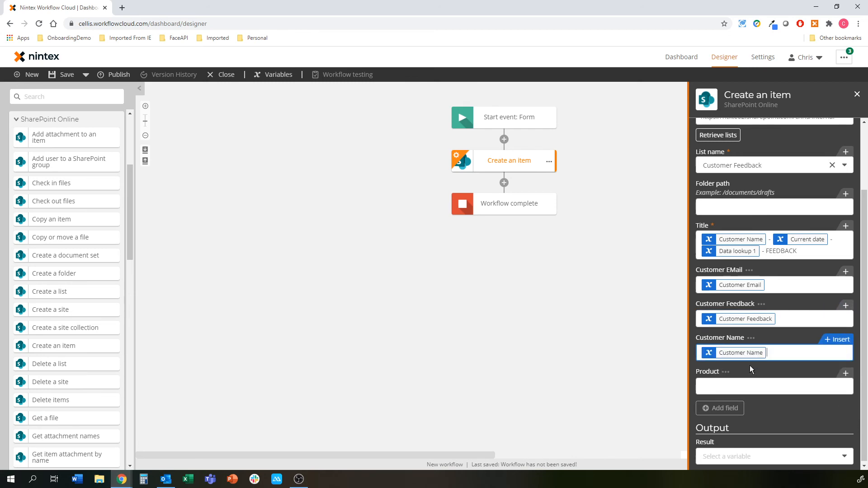
{"action": "left_click", "coordinate": [745, 383]}
{"action": "type", "text": "["}
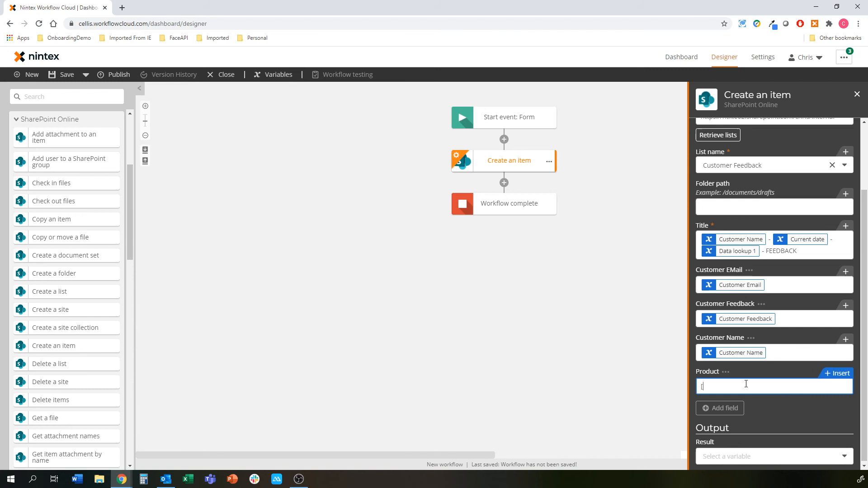
{"action": "type", "text": "[da"}
{"action": "left_click", "coordinate": [746, 399]}
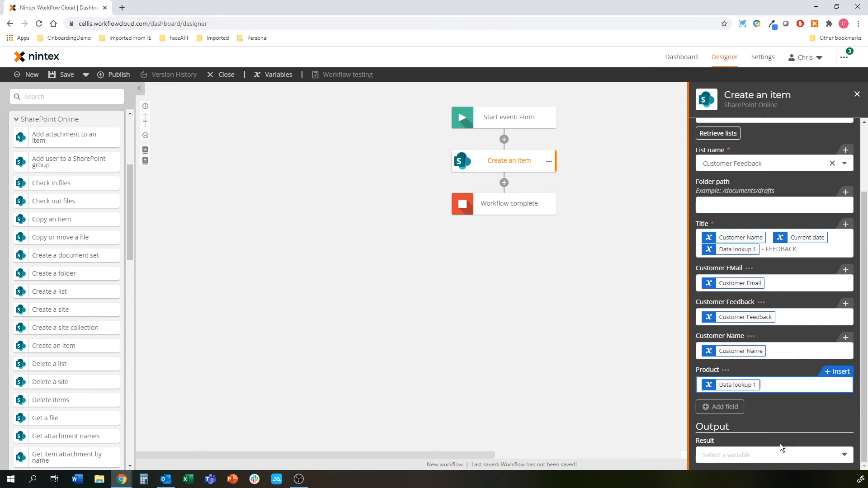
{"action": "left_click", "coordinate": [772, 453]}
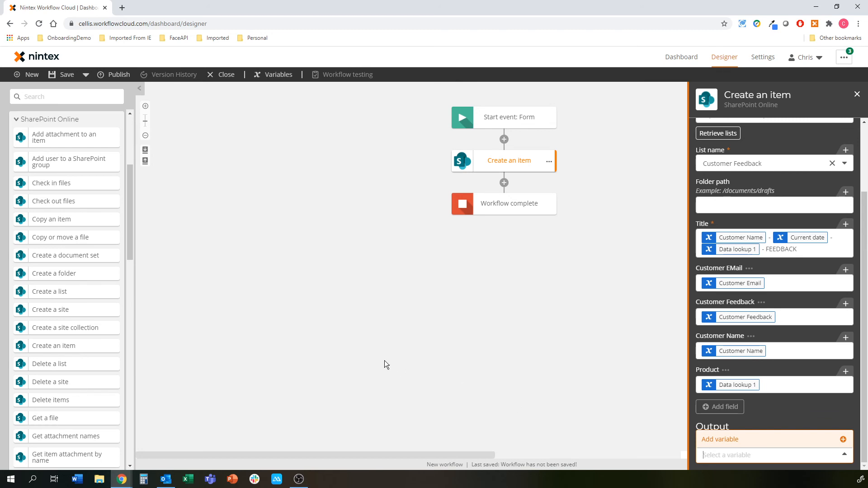
{"action": "left_click", "coordinate": [528, 367]}
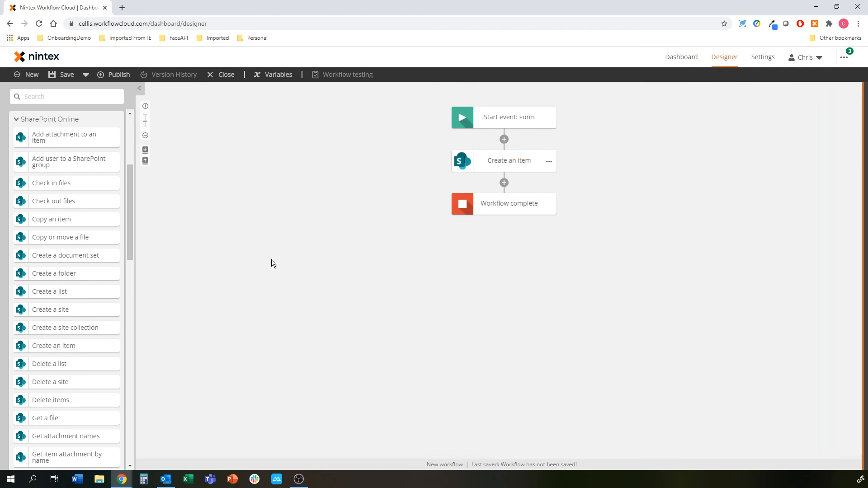
Step: Add a Send an email step after Create an item
{"action": "left_click", "coordinate": [54, 97]}
{"action": "type", "text": "email"}
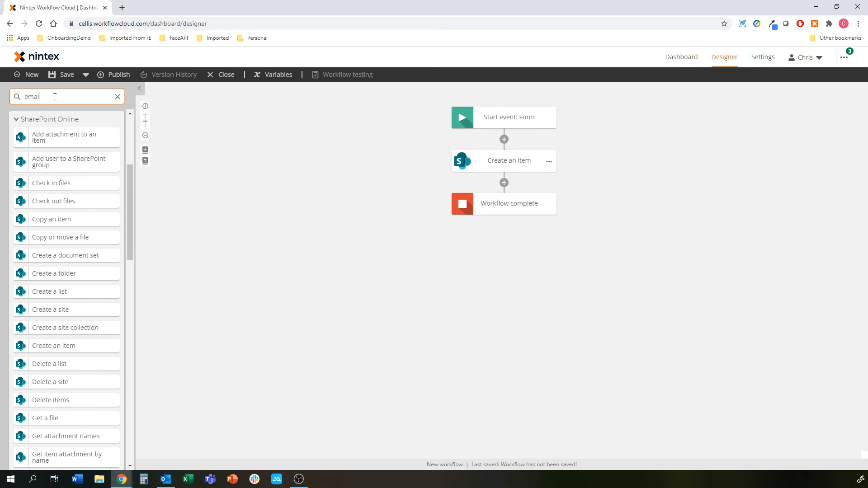
{"action": "left_click_drag", "start_coordinate": [56, 116], "coordinate": [505, 180]}
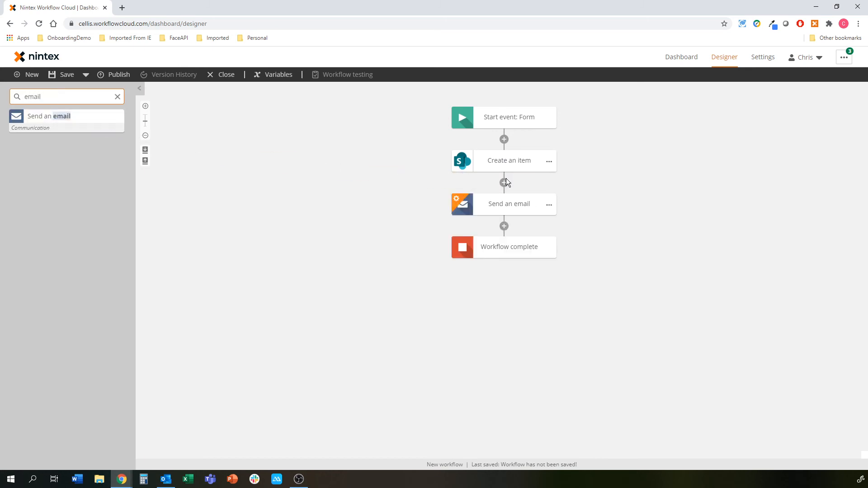
{"action": "left_click", "coordinate": [510, 204]}
Step: Enter the recipient's email address and the subject 'Feedback Received'
{"action": "left_click", "coordinate": [749, 139]}
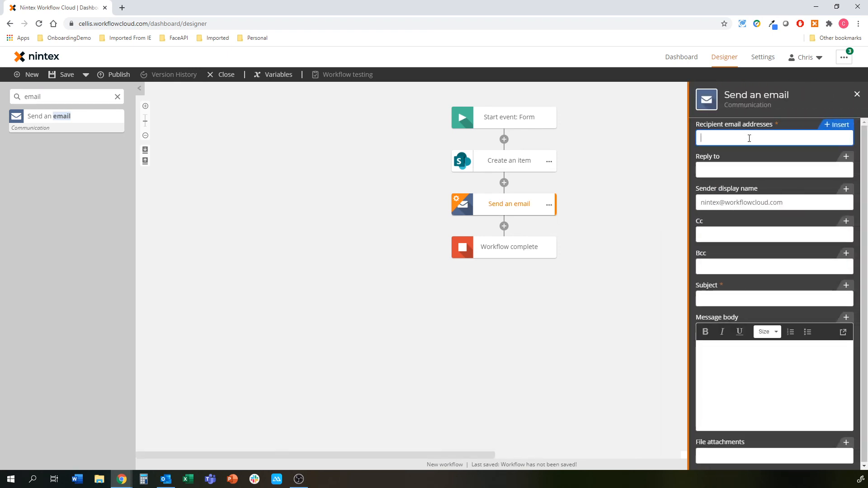
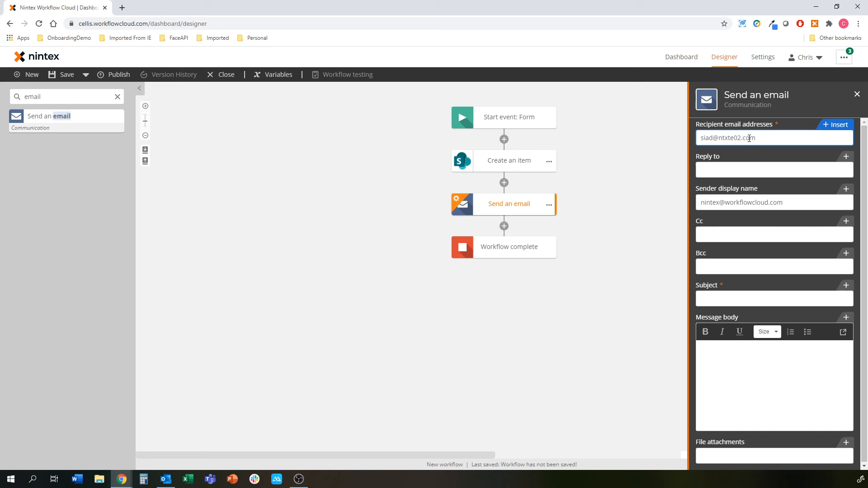
{"action": "left_click", "coordinate": [747, 297]}
{"action": "type", "text": "Feedback "}
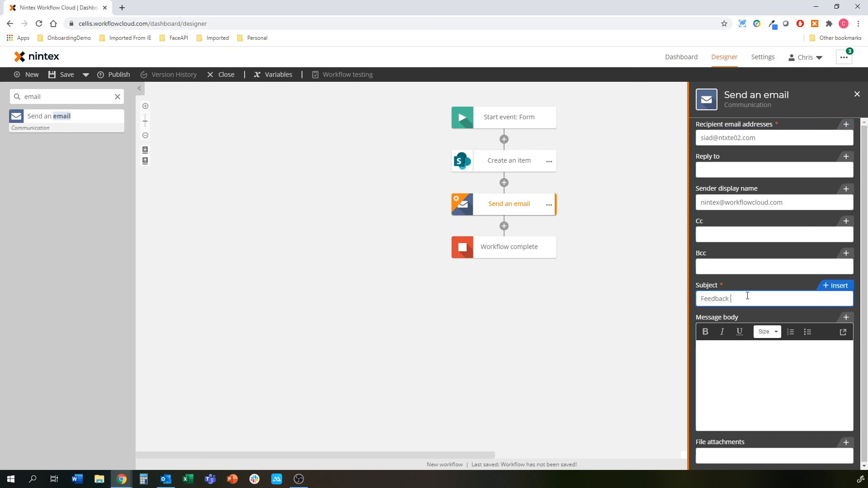
{"action": "type", "text": "Received"}
Step: Write the body '[Customer Name] has left some feedback about [Data lookup 1]'
{"action": "left_click", "coordinate": [768, 392]}
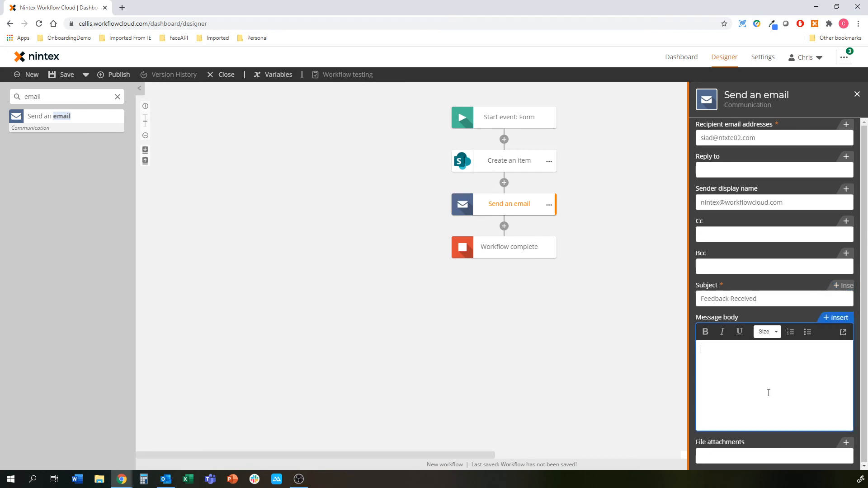
{"action": "type", "text": "Customer"}
{"action": "key", "text": "BackSpace"}
{"action": "key", "text": "BackSpace"}
{"action": "key", "text": "BackSpace"}
{"action": "key", "text": "BackSpace"}
{"action": "key", "text": "BackSpace"}
{"action": "key", "text": "BackSpace"}
{"action": "key", "text": "BackSpace"}
{"action": "key", "text": "BackSpace"}
{"action": "key", "text": "BackSpace"}
{"action": "type", "text": "[[cust"}
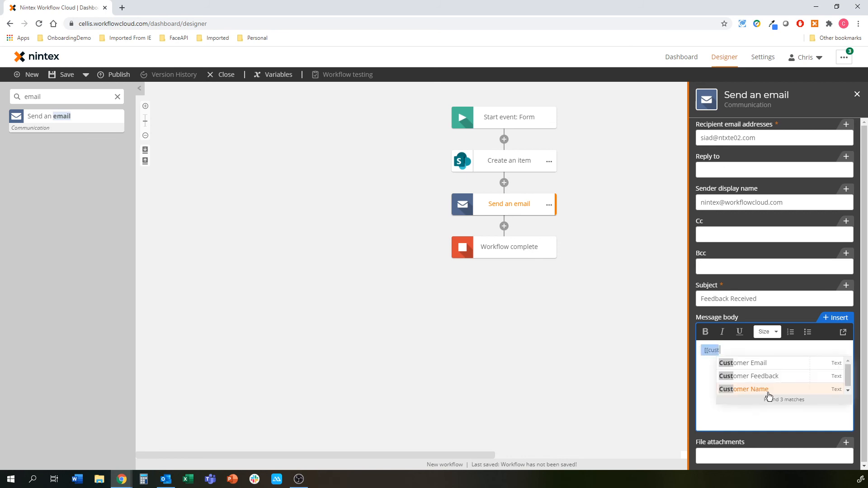
{"action": "left_click", "coordinate": [768, 391]}
{"action": "type", "text": "has"}
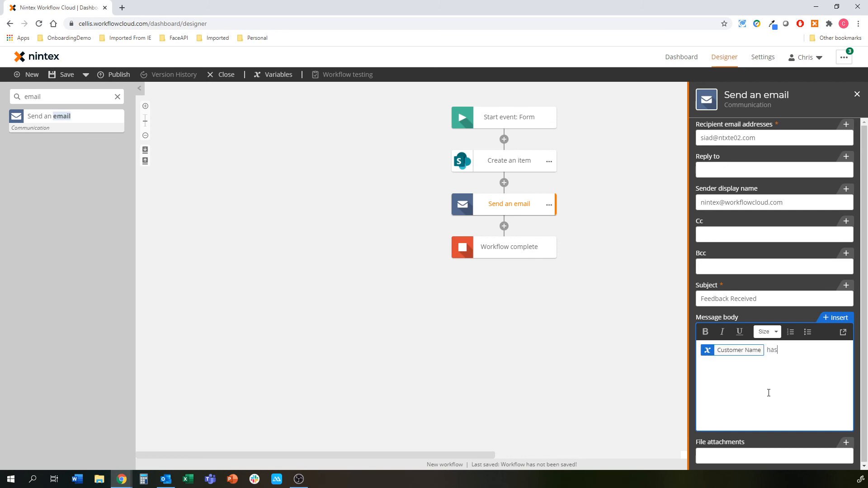
{"action": "type", "text": " left some feedback about [[prod"}
{"action": "key", "text": "BackSpace"}
{"action": "key", "text": "BackSpace"}
{"action": "key", "text": "BackSpace"}
{"action": "key", "text": "BackSpace"}
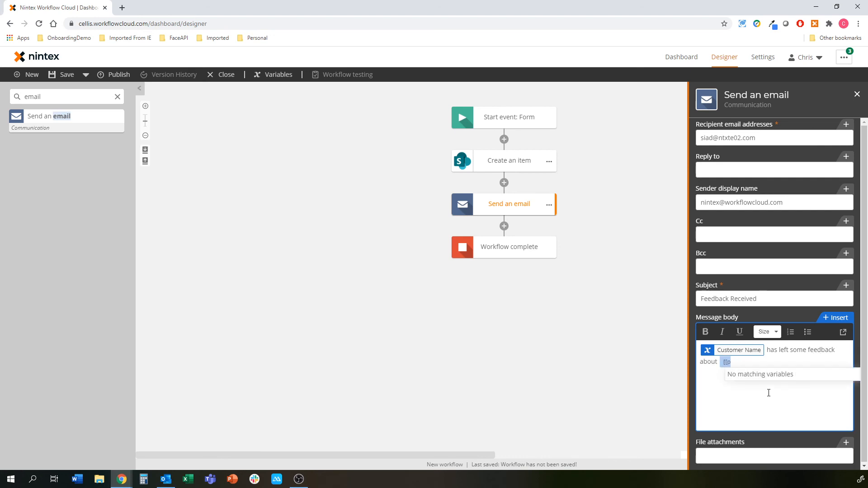
{"action": "type", "text": "da"}
{"action": "left_click", "coordinate": [774, 375]}
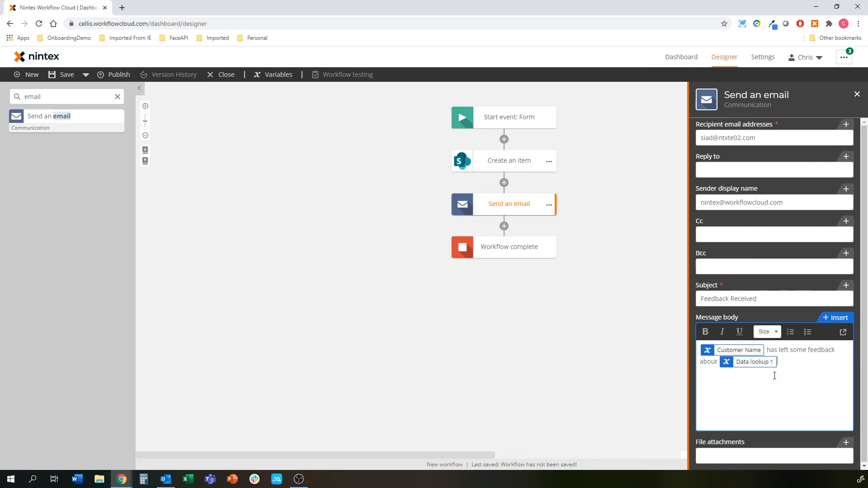
{"action": "left_click", "coordinate": [589, 325]}
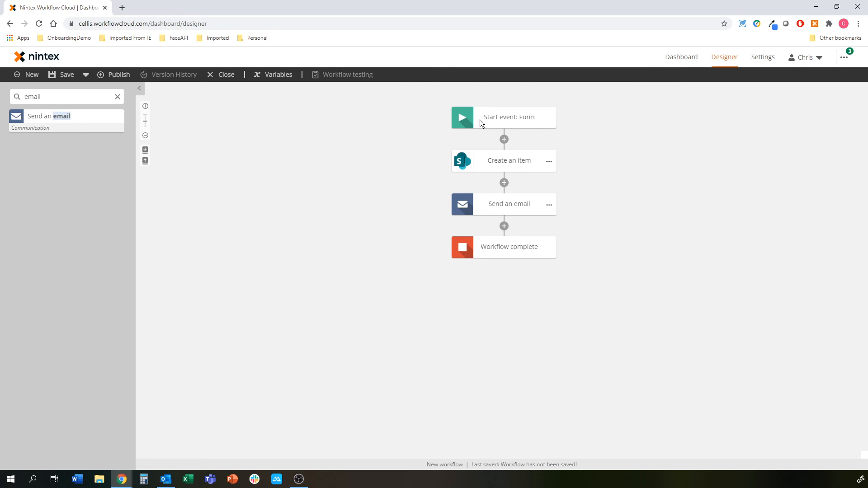
Step: Publish the workflow as 'Customer feedback' with description 'External form to SP Online'
{"action": "left_click", "coordinate": [118, 74]}
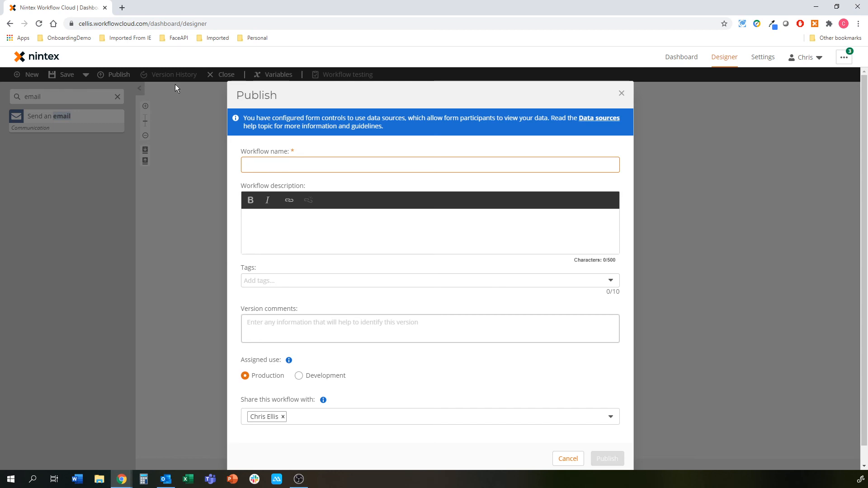
{"action": "type", "text": "Customer"}
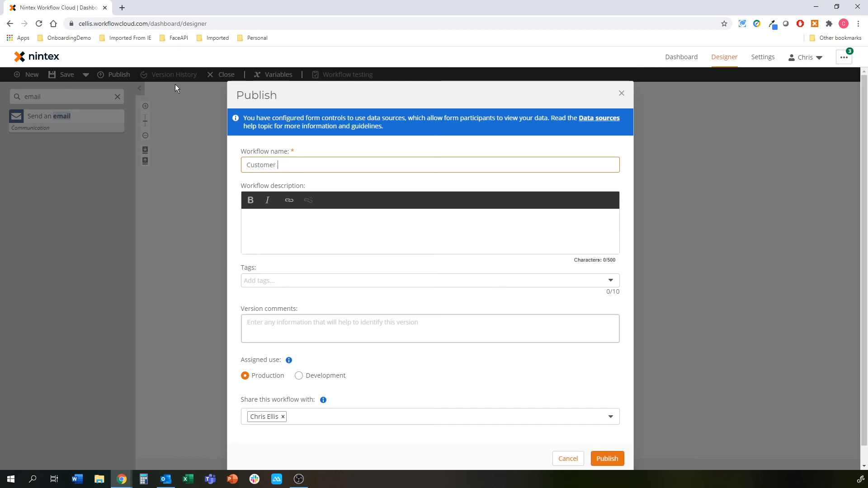
{"action": "type", "text": " feedback"}
{"action": "left_click", "coordinate": [305, 232]}
{"action": "type", "text": "Externa"}
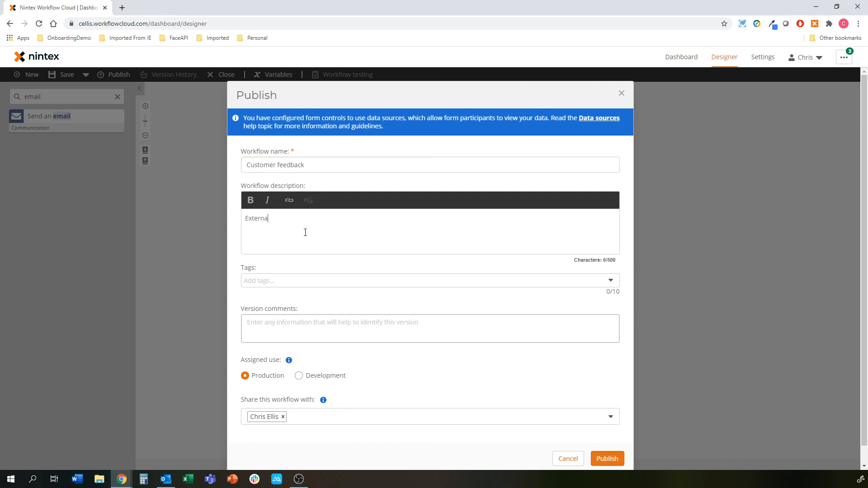
{"action": "type", "text": "l form to SP Online"}
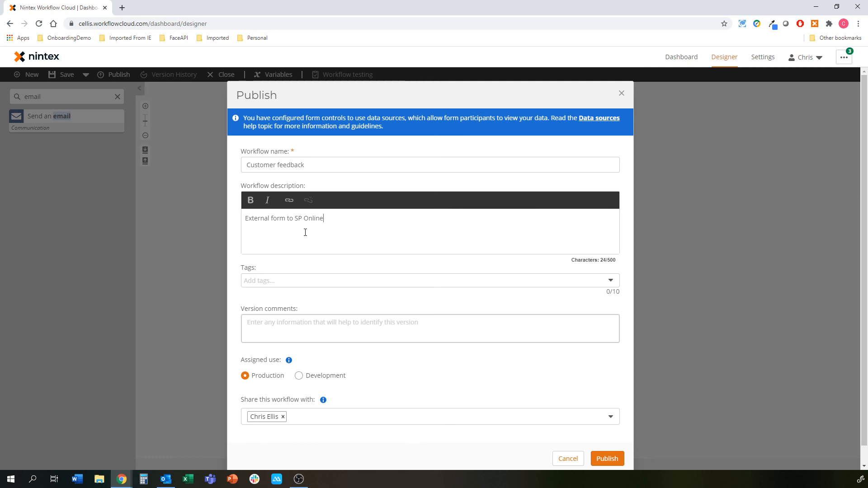
{"action": "left_click", "coordinate": [607, 458]}
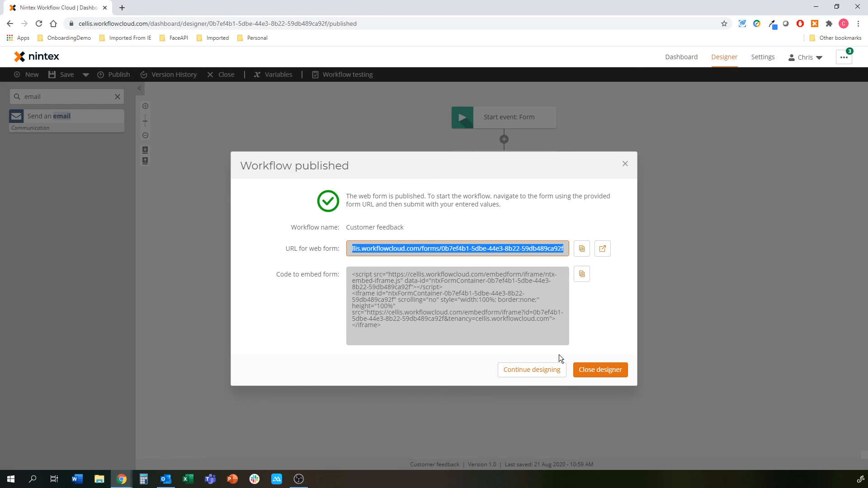
Step: Open the published web form in a new browser tab
{"action": "left_click", "coordinate": [602, 249]}
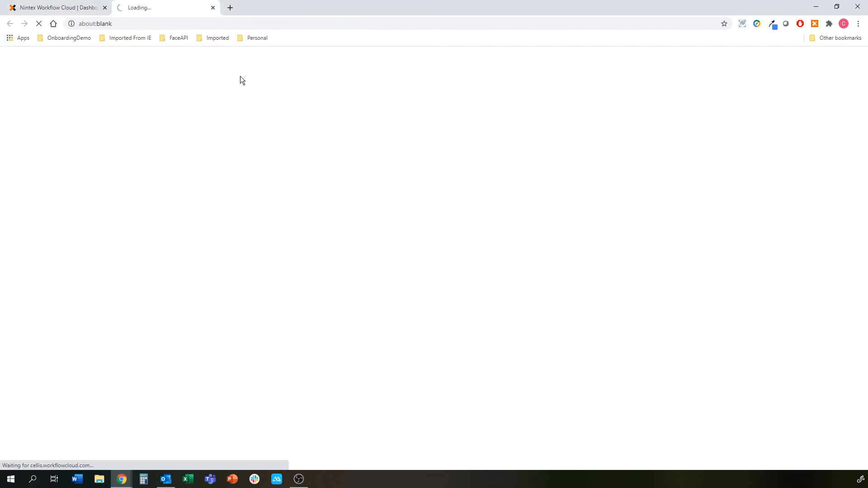